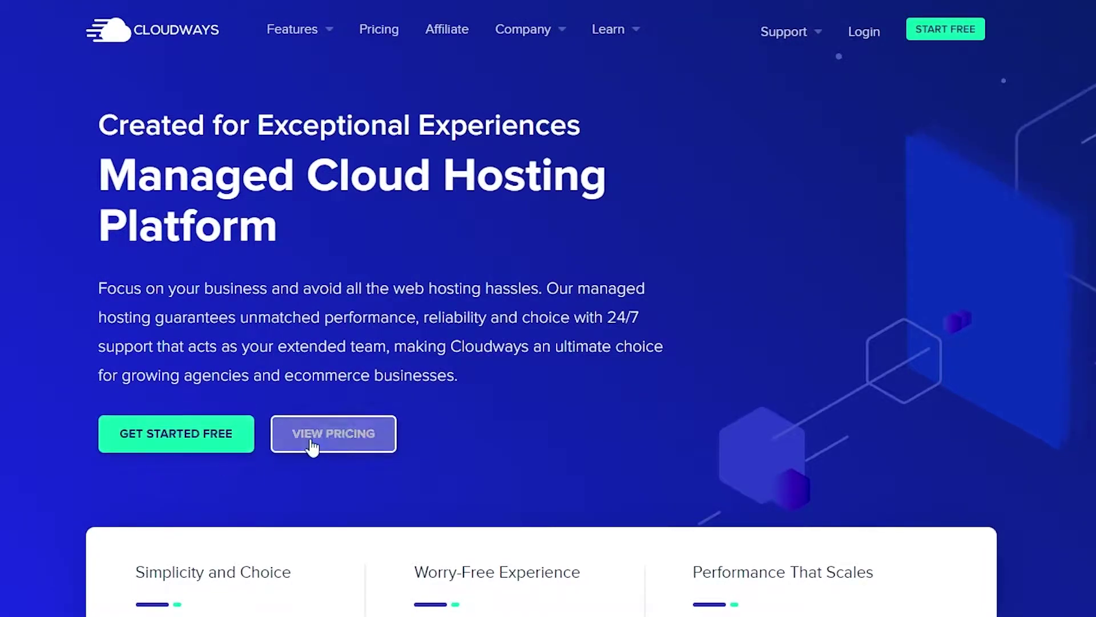
# Step: Look over the Cloudways and Bluehost homepages and start the free sign-up on Cloudways
pyautogui.scroll(-3, 342, 422)
pyautogui.scroll(3, 372, 400)
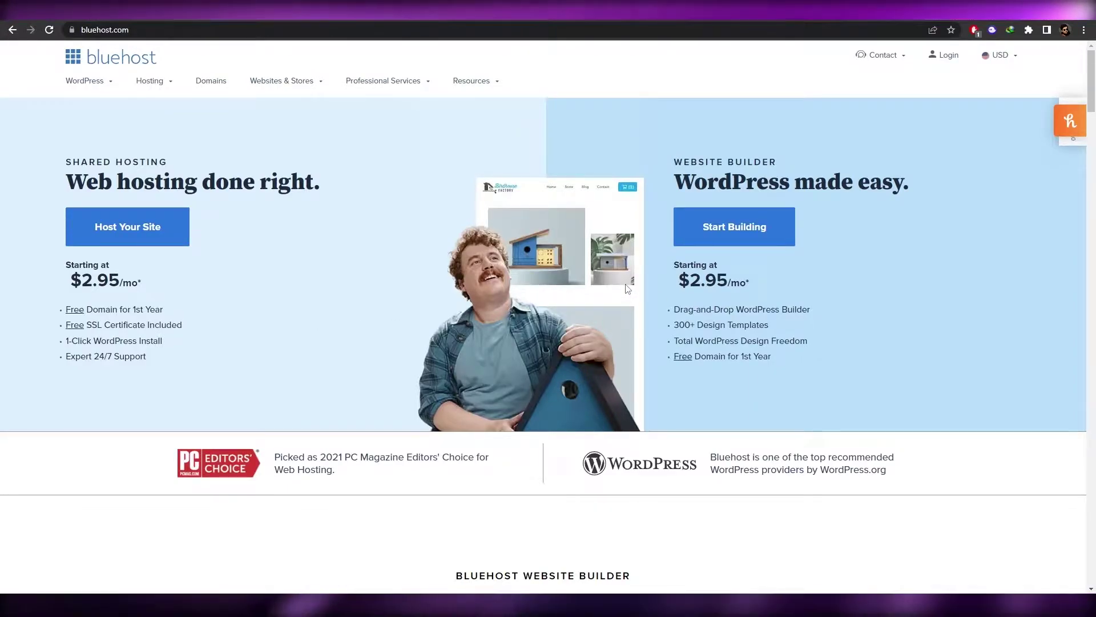
pyautogui.moveTo(95, 87)
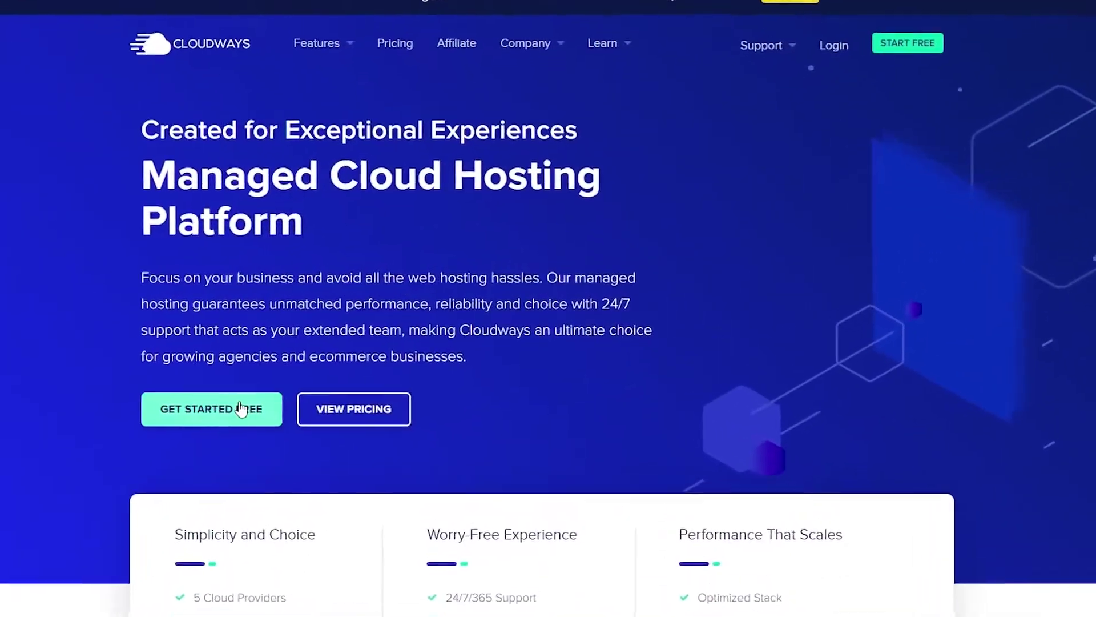
pyautogui.click(241, 409)
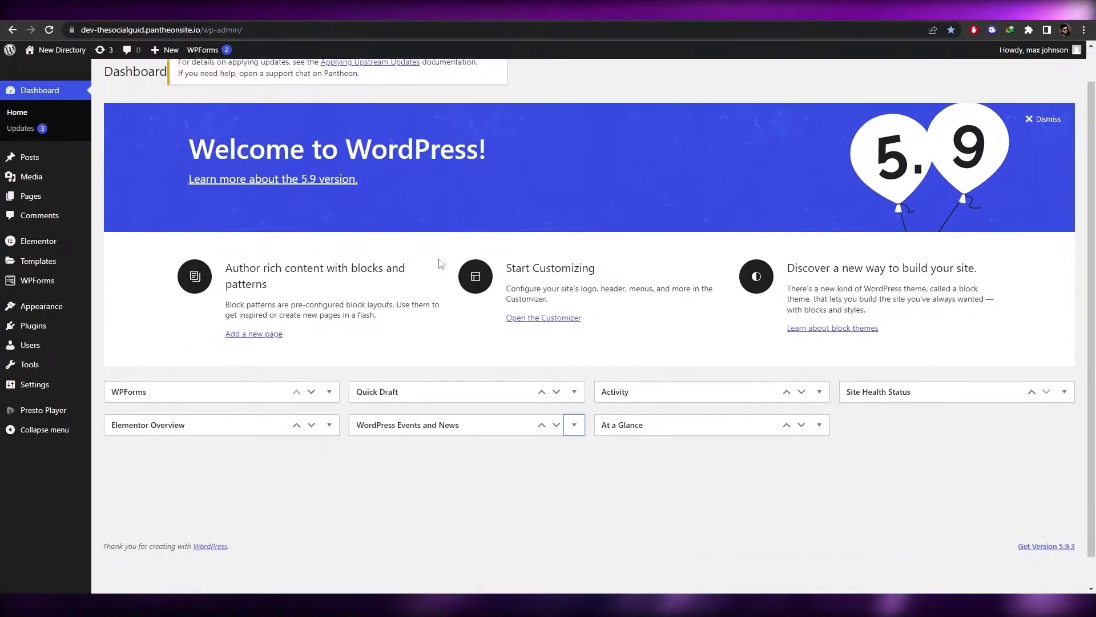
# Step: Dismiss the Welcome to WordPress panel on the WordPress admin dashboard
pyautogui.scroll(-1, 441, 264)
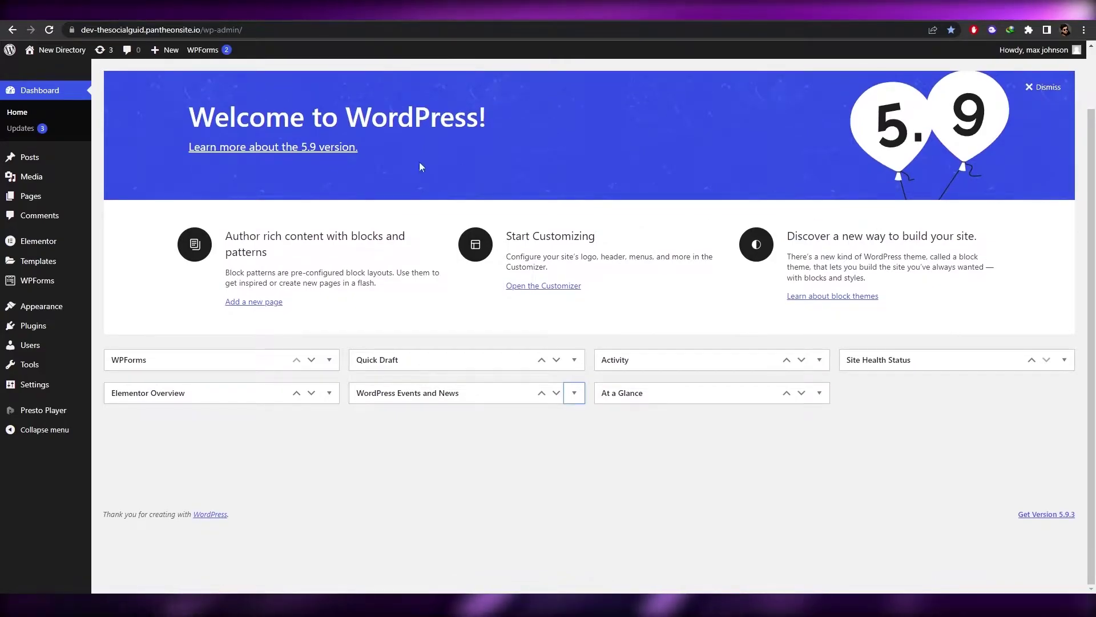
pyautogui.click(1047, 97)
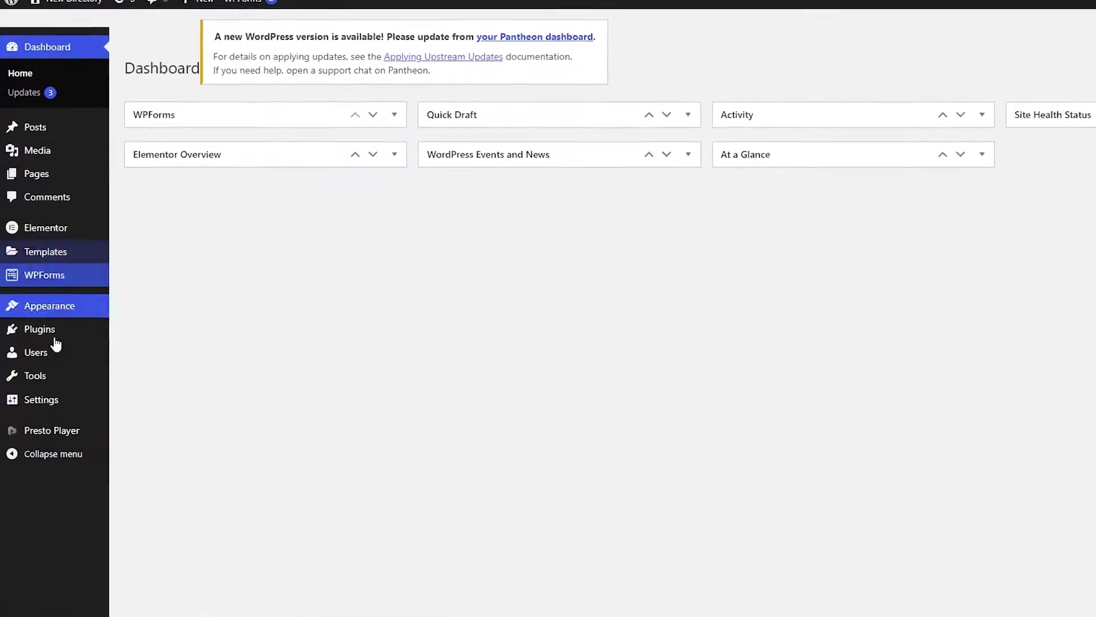
# Step: Go from the installed plugins to adding a new one and search the plugin directory for elementor
pyautogui.moveTo(55, 331)
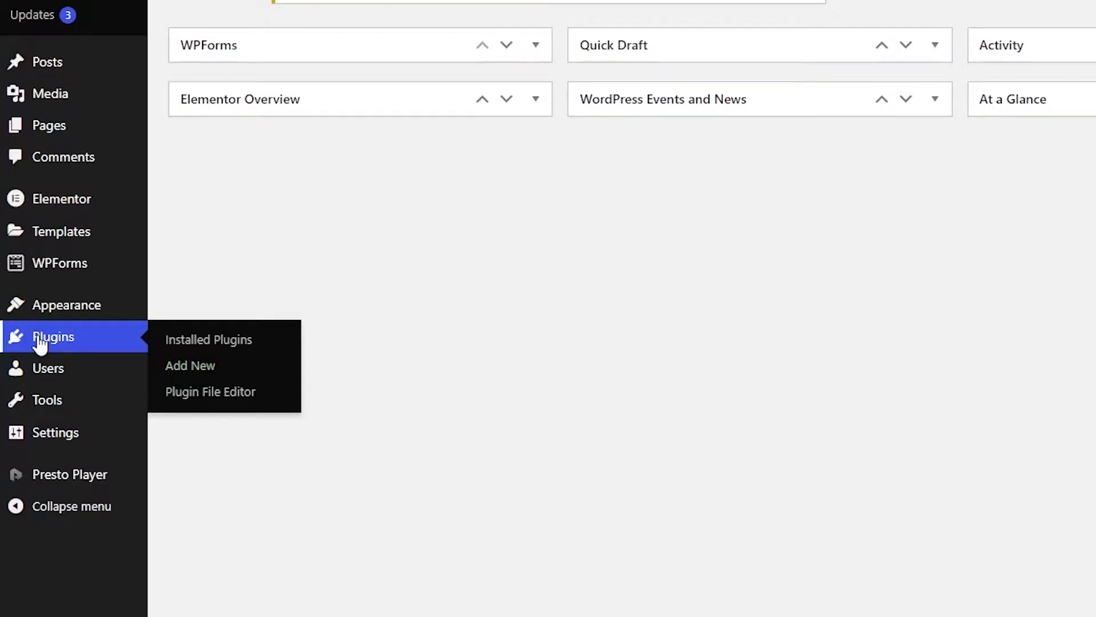
pyautogui.click(208, 339)
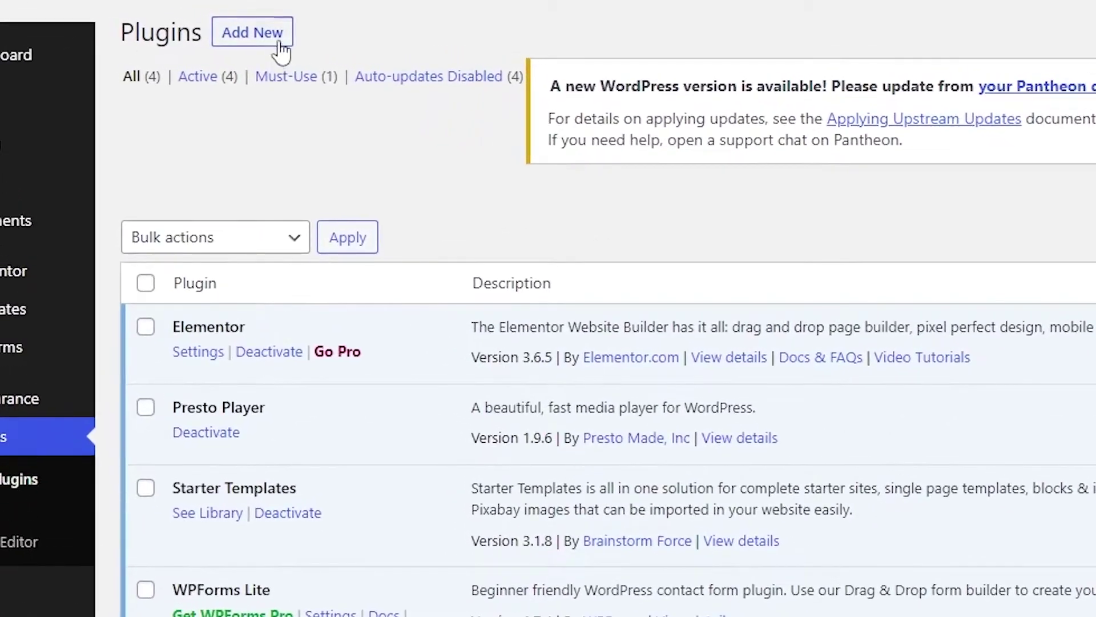
pyautogui.click(278, 46)
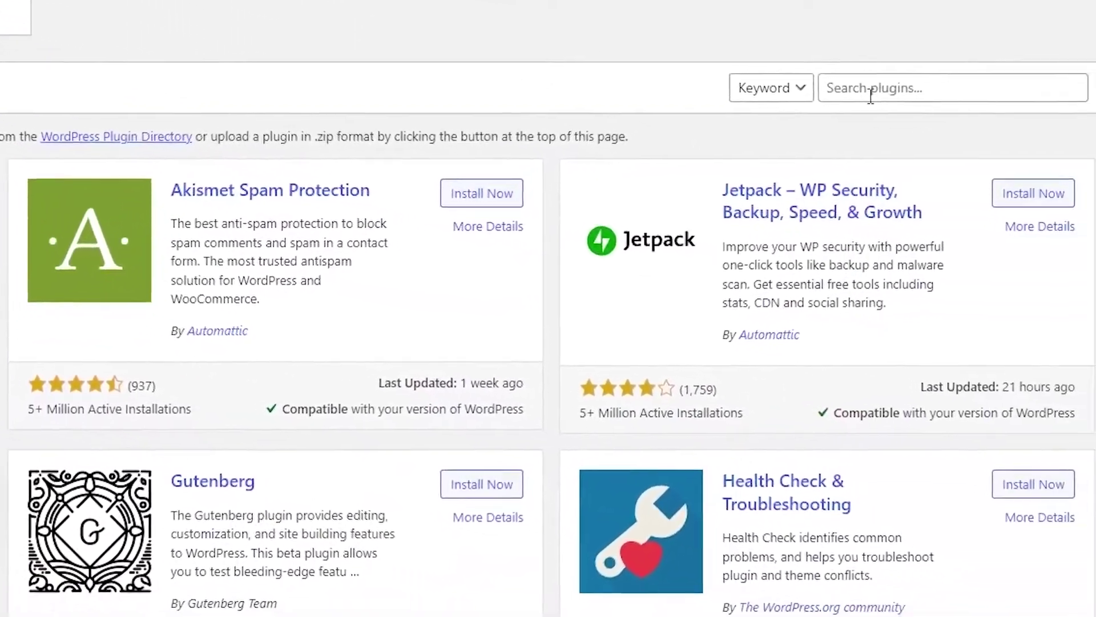
pyautogui.click(1074, 124)
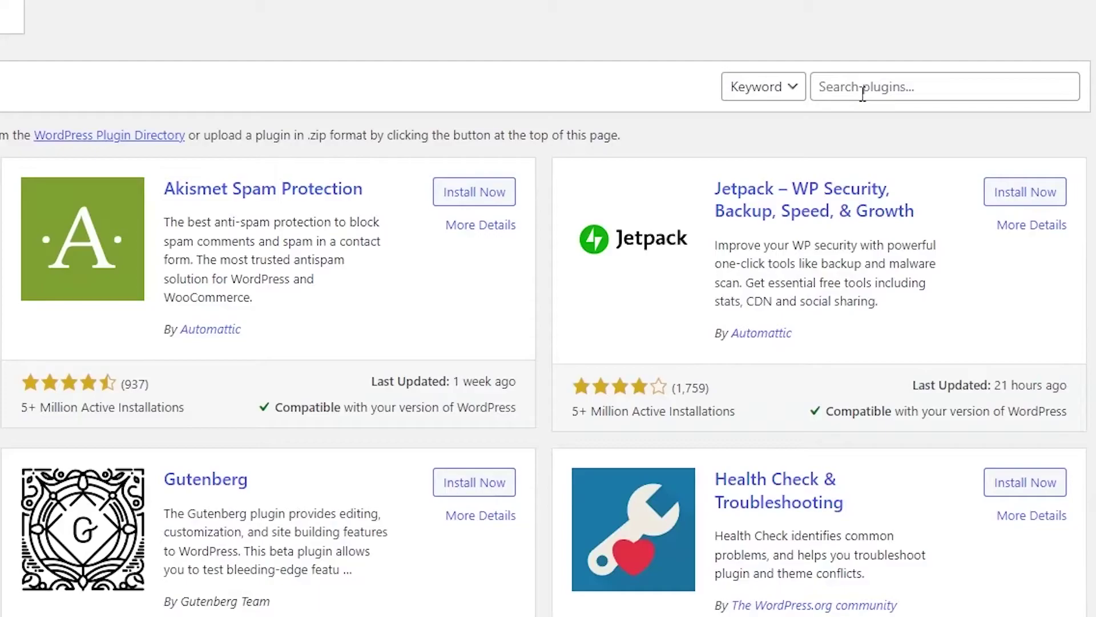
pyautogui.write('elementor')
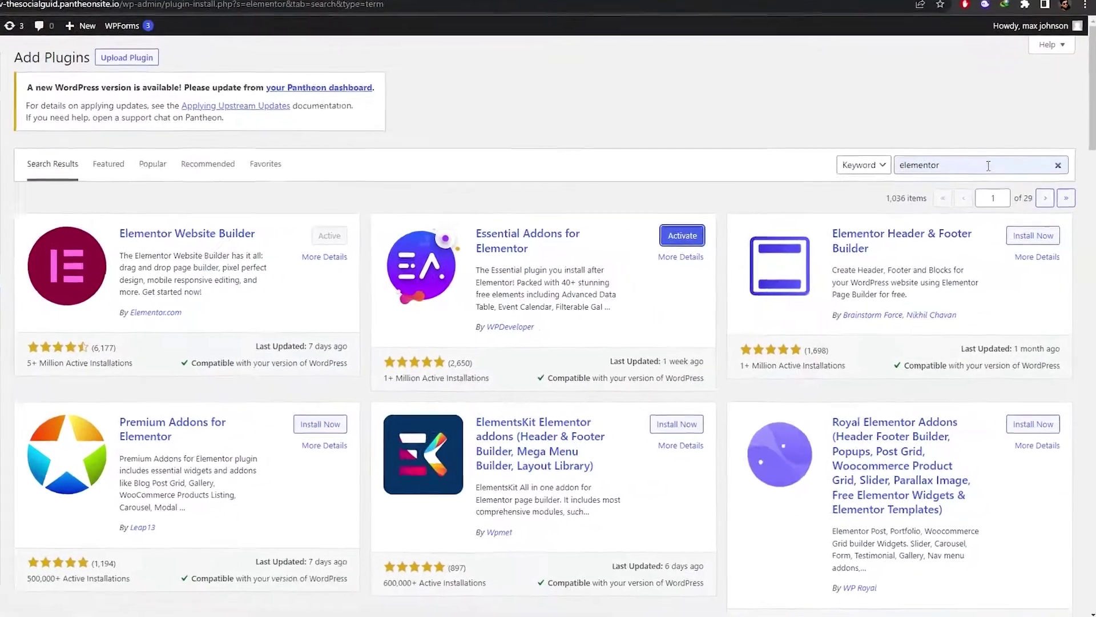
# Step: Replace the plugin search term with starter to find the Starter Templates plugin
pyautogui.moveTo(989, 166); pyautogui.dragTo(851, 166)
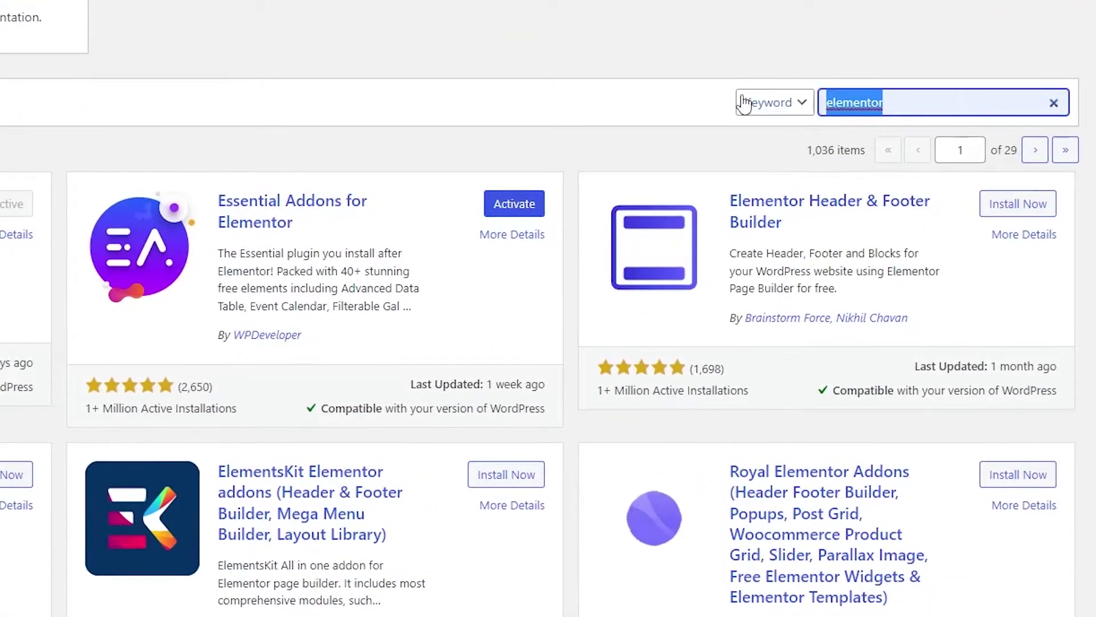
pyautogui.write('starte')
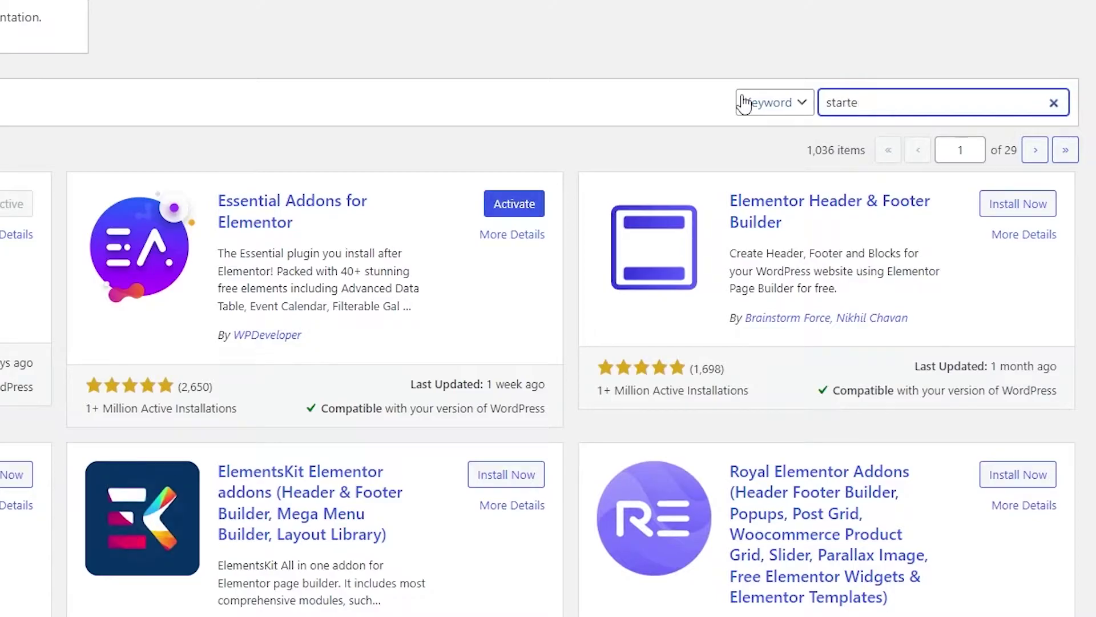
pyautogui.write('r')
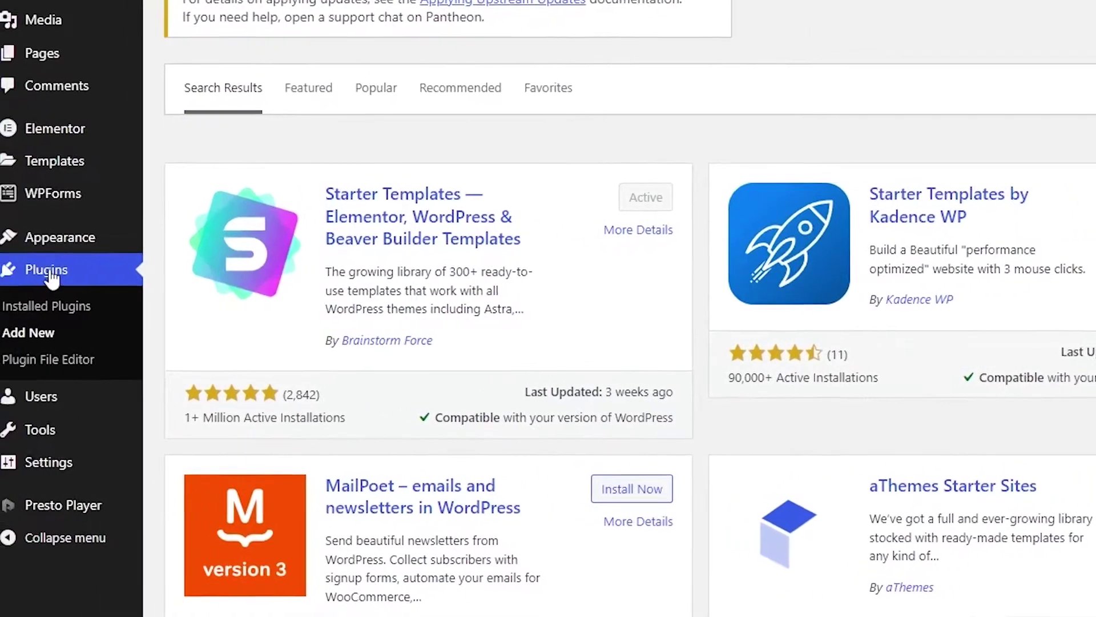
# Step: Return to the installed plugins and activate Essential Addons for Elementor
pyautogui.click(11, 272)
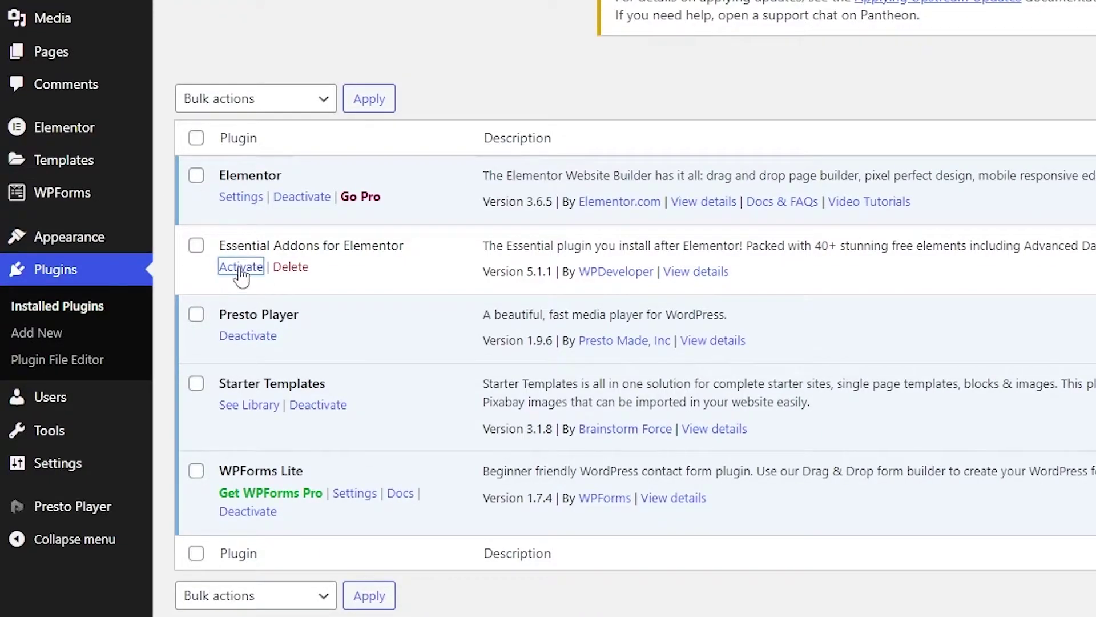
pyautogui.click(240, 267)
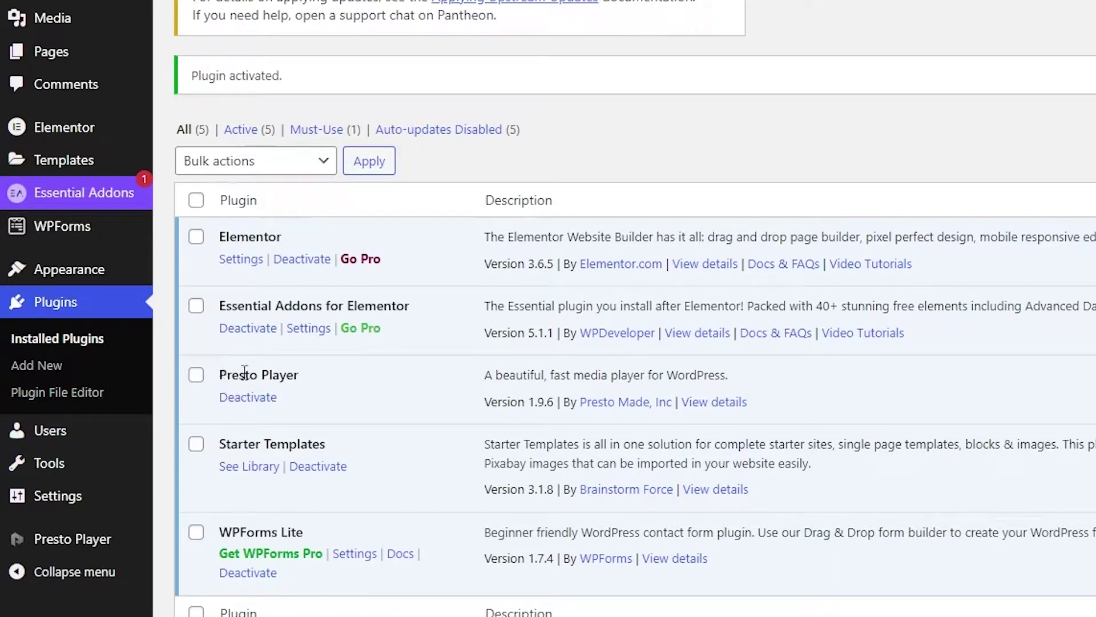
# Step: Open the Starter Templates library for the site, using Elementor as the page builder
pyautogui.moveTo(140, 284)
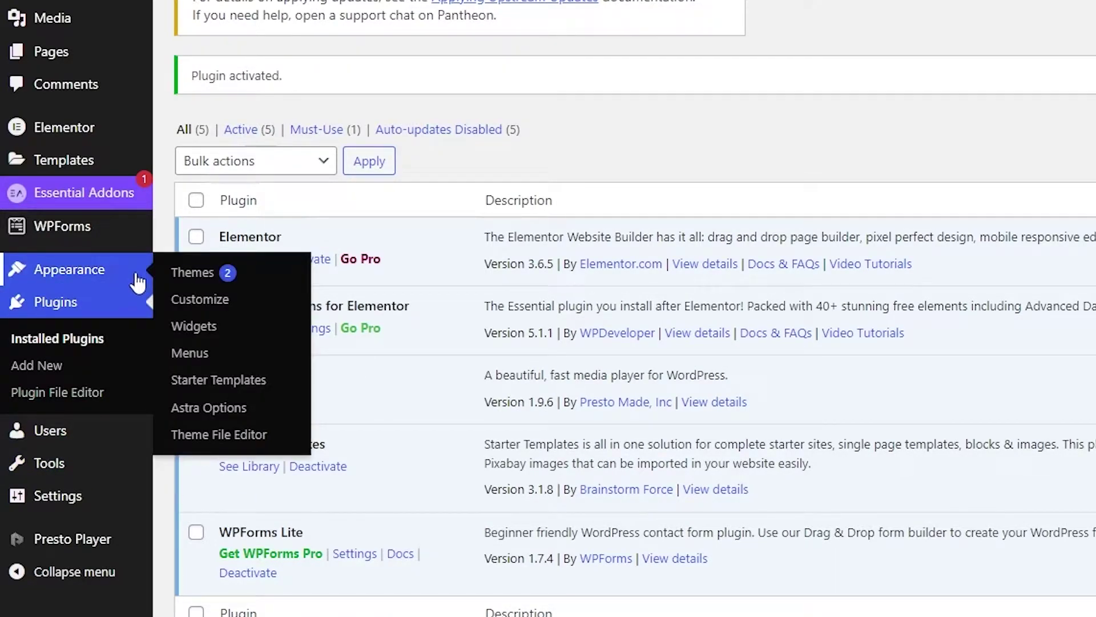
pyautogui.click(219, 380)
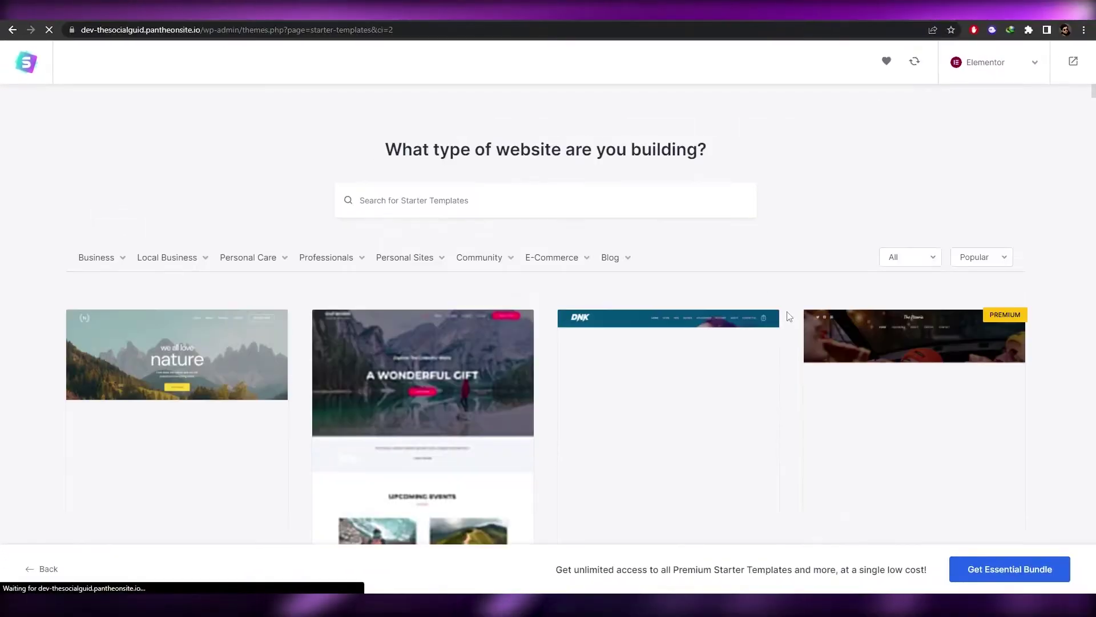
# Step: Browse the free and premium Elementor website designs in the Starter Templates library
pyautogui.scroll(-7, 2, 343)
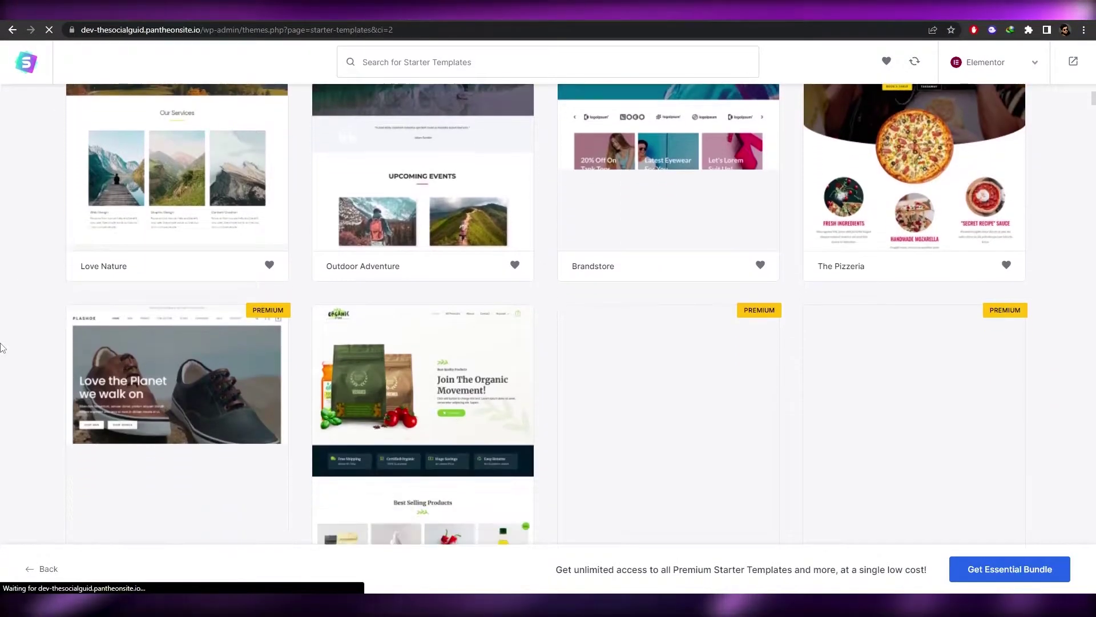
pyautogui.scroll(-5, 2, 347)
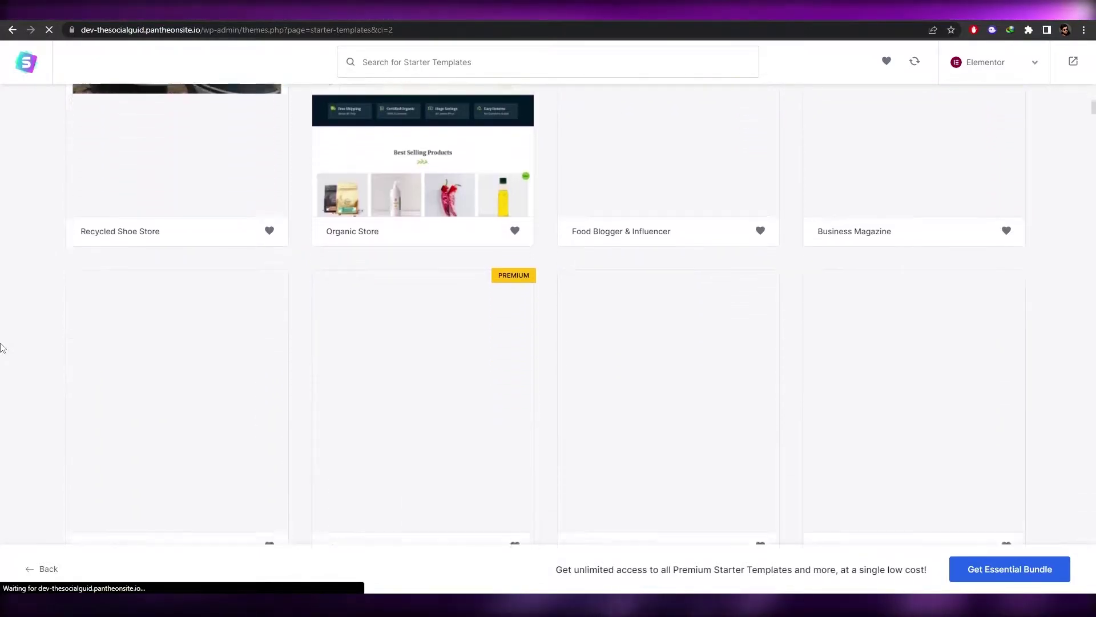
pyautogui.scroll(12, 1, 347)
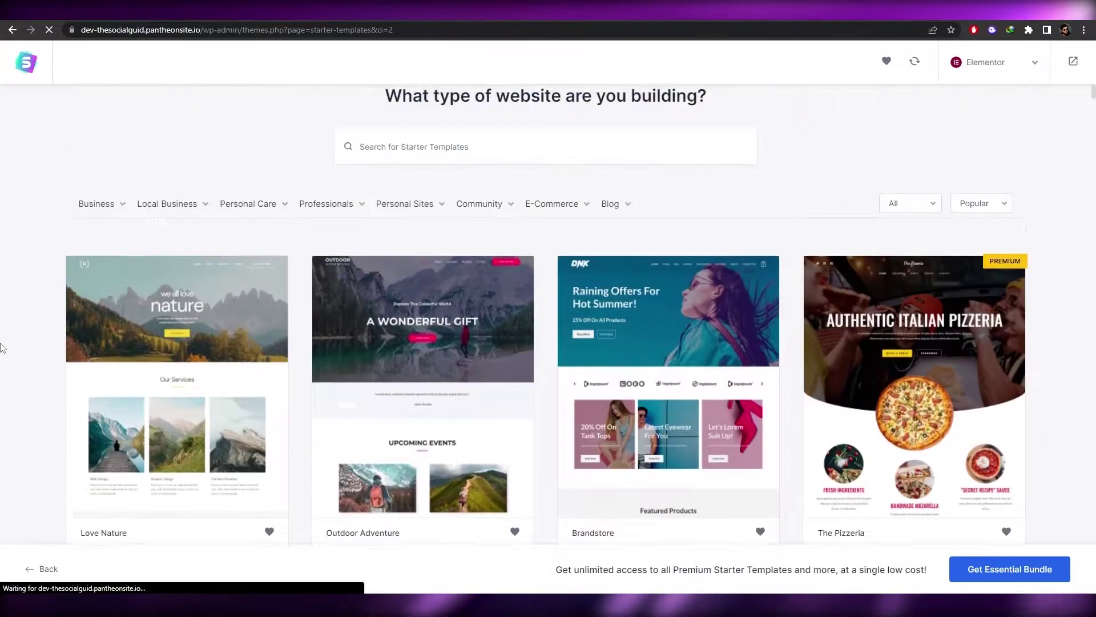
pyautogui.scroll(-12, 2, 347)
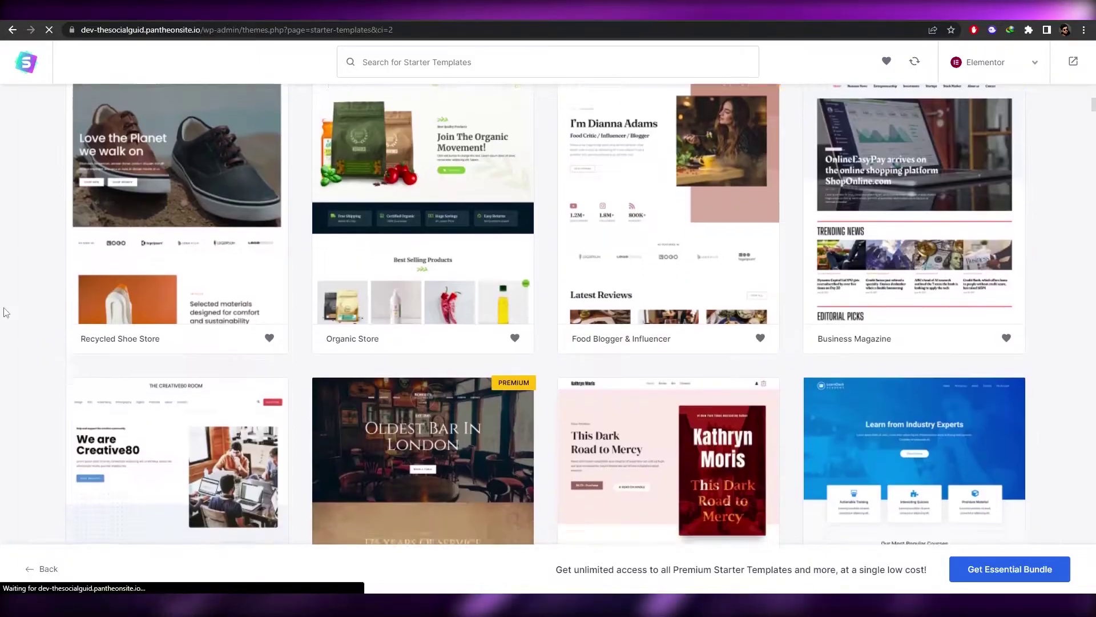
pyautogui.scroll(-4, 6, 312)
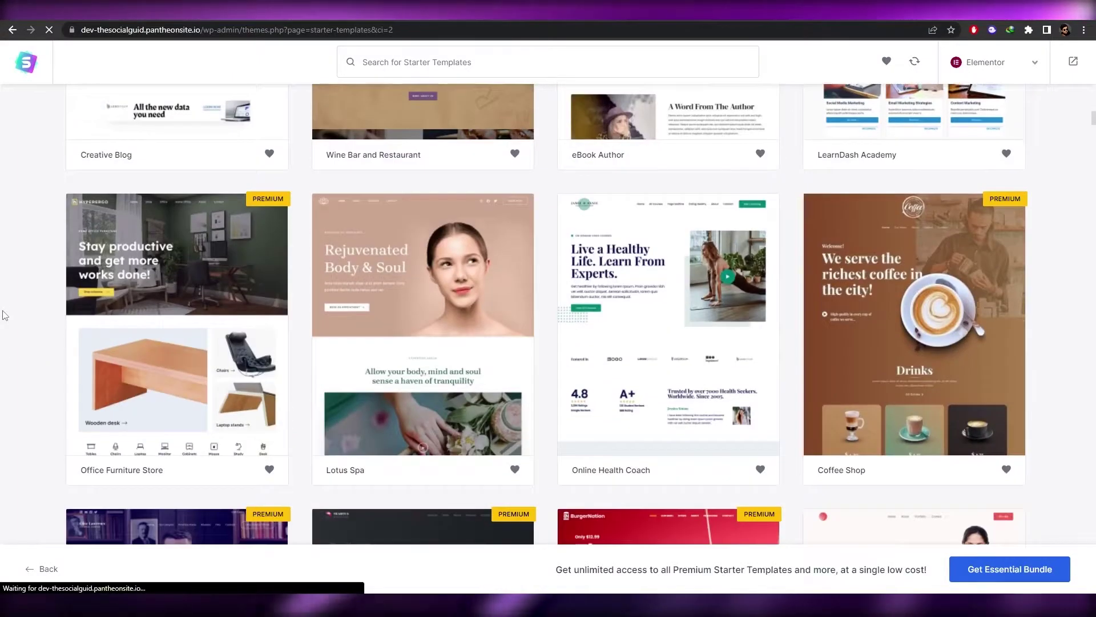
pyautogui.scroll(-7, 1069, 379)
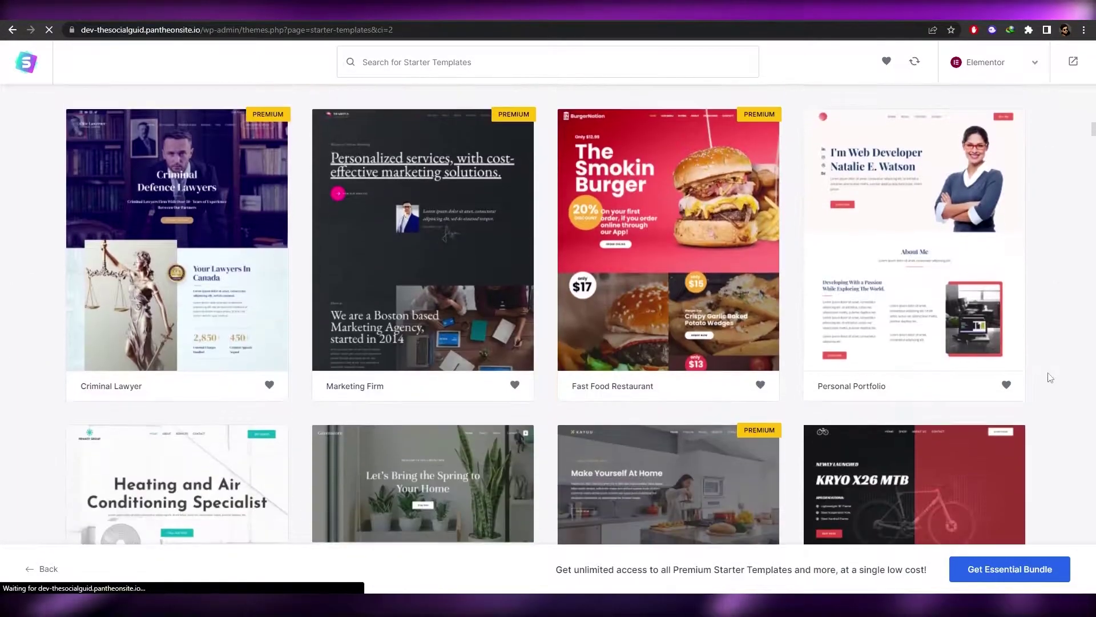
pyautogui.scroll(-3, 1051, 370)
pyautogui.scroll(3, 1051, 368)
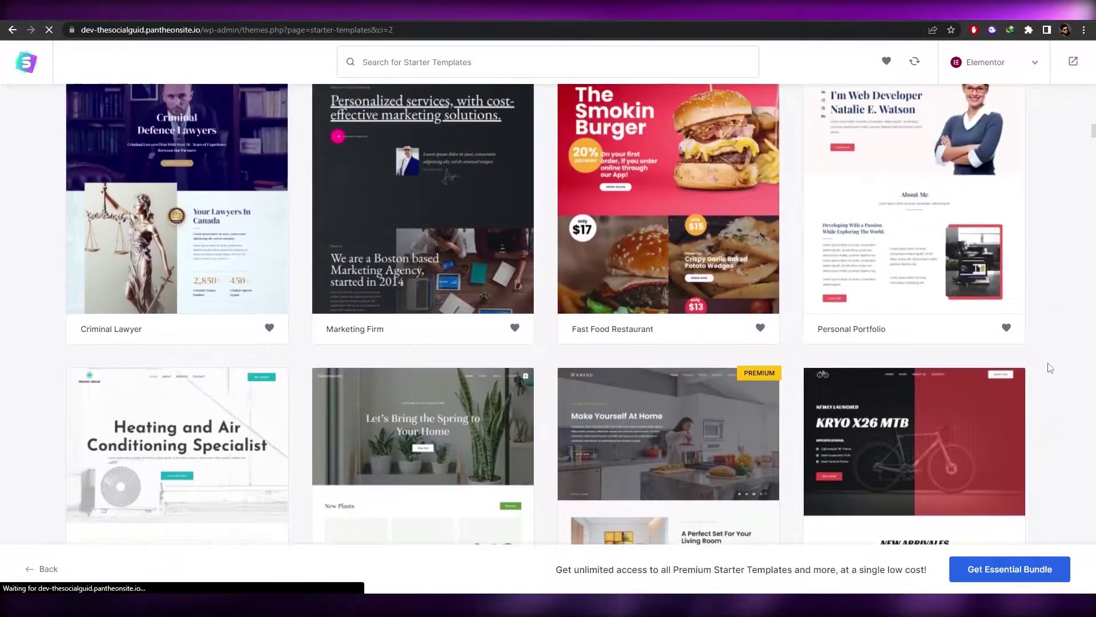
pyautogui.scroll(-2, 1045, 363)
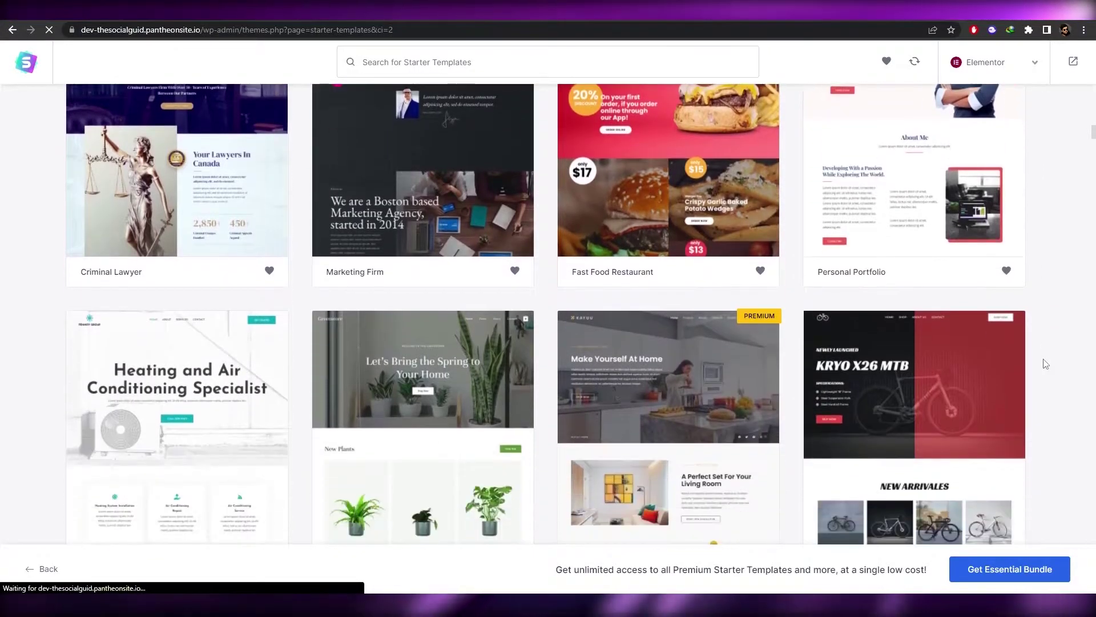
pyautogui.scroll(-2, 1040, 347)
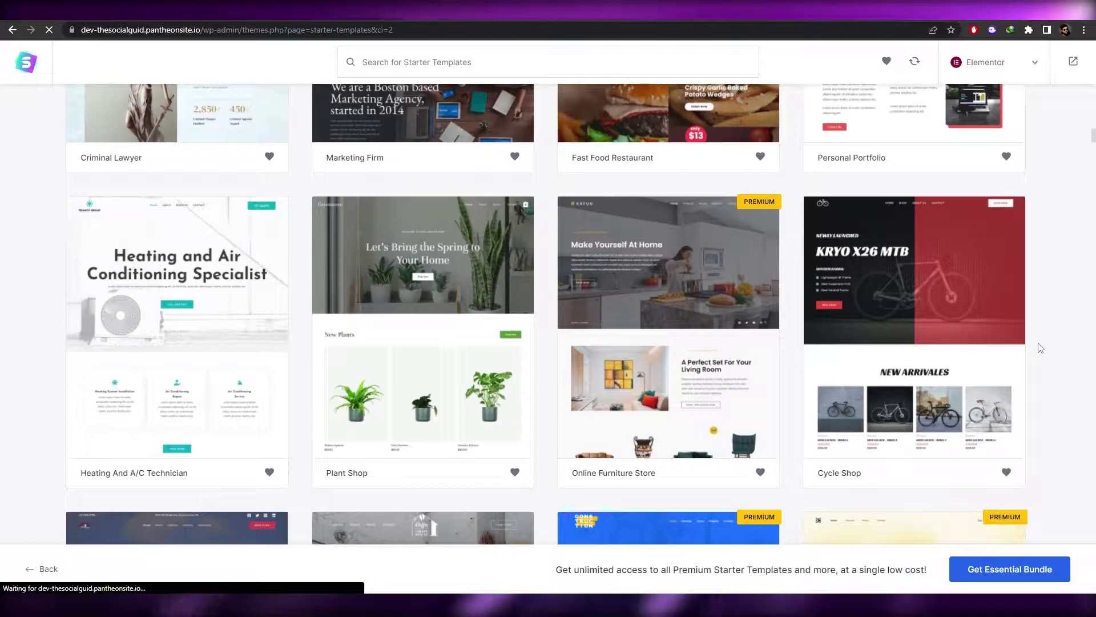
pyautogui.scroll(-5, 1041, 347)
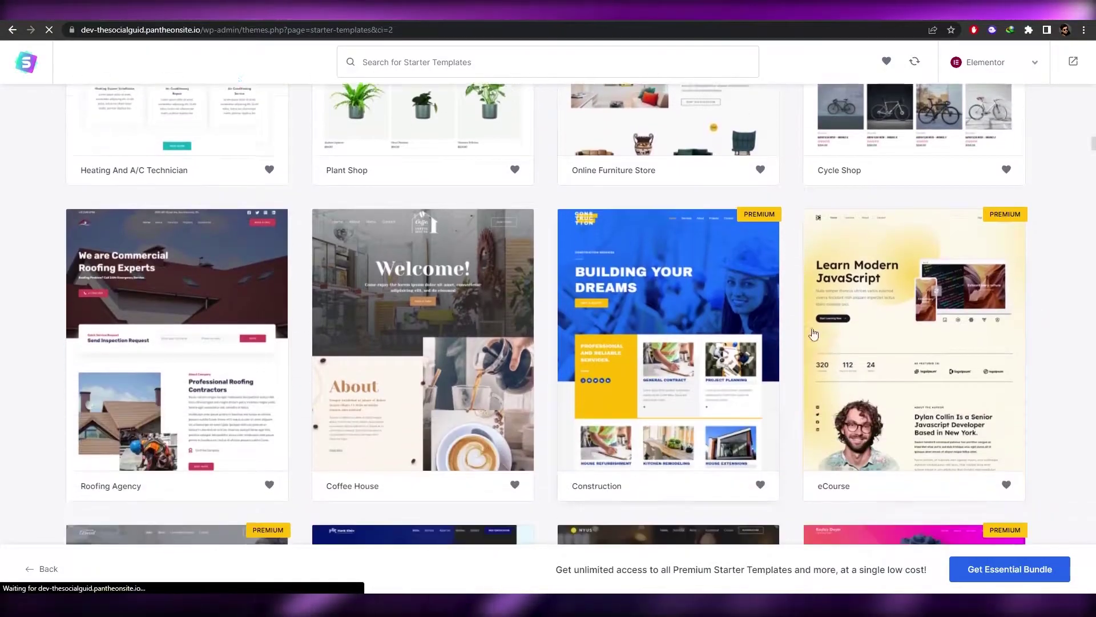
pyautogui.scroll(-8, 814, 334)
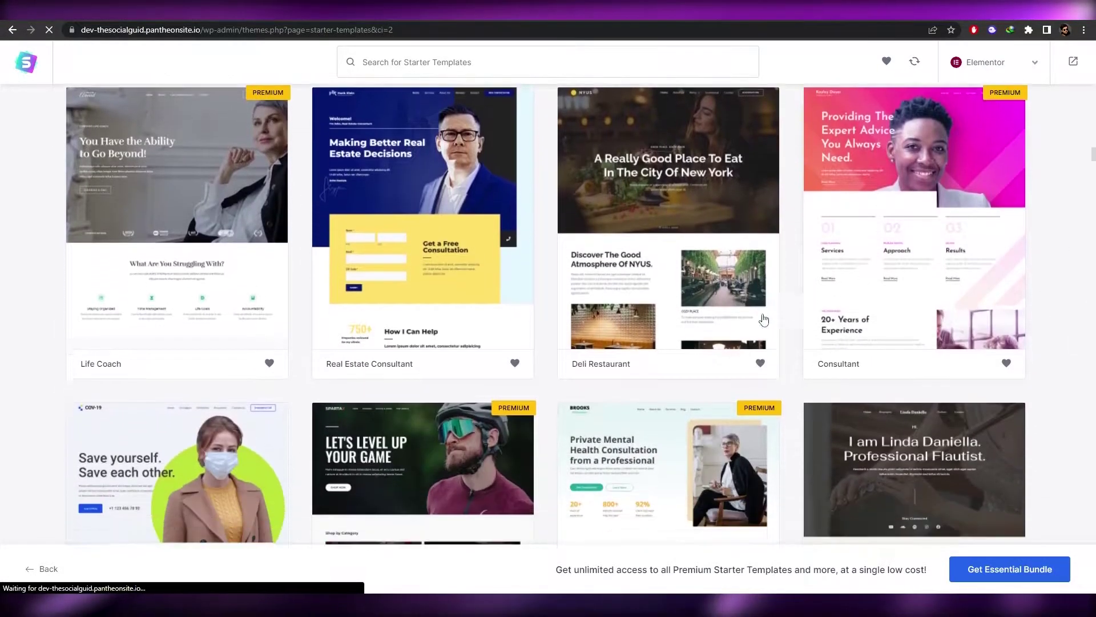
pyautogui.scroll(-1, 764, 320)
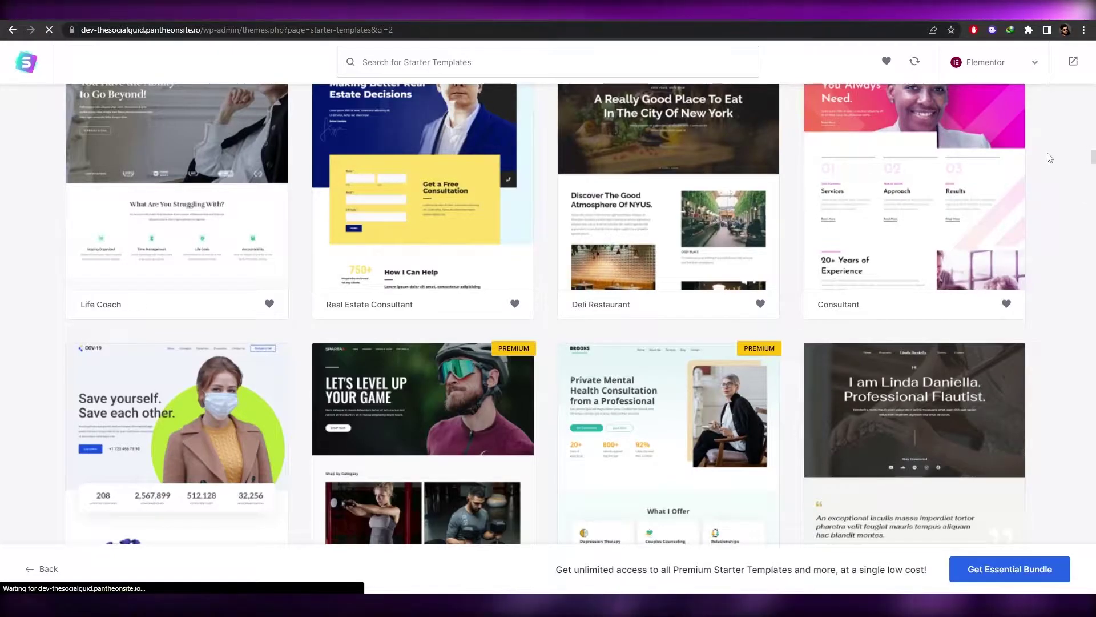
pyautogui.scroll(4, 1050, 160)
pyautogui.scroll(-15, 1054, 163)
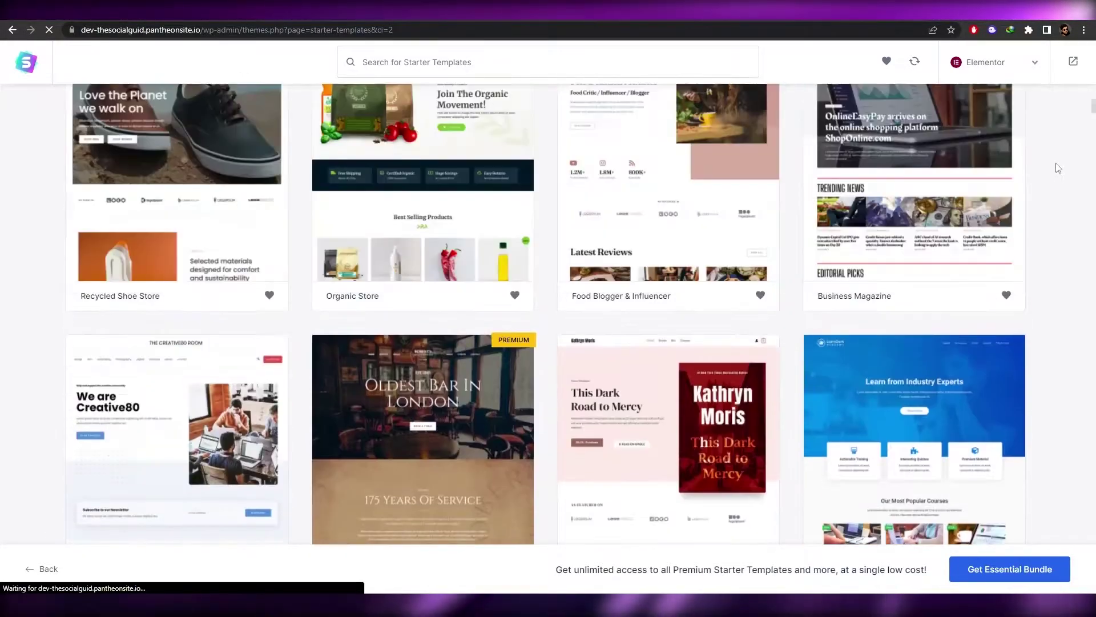
pyautogui.scroll(15, 1056, 168)
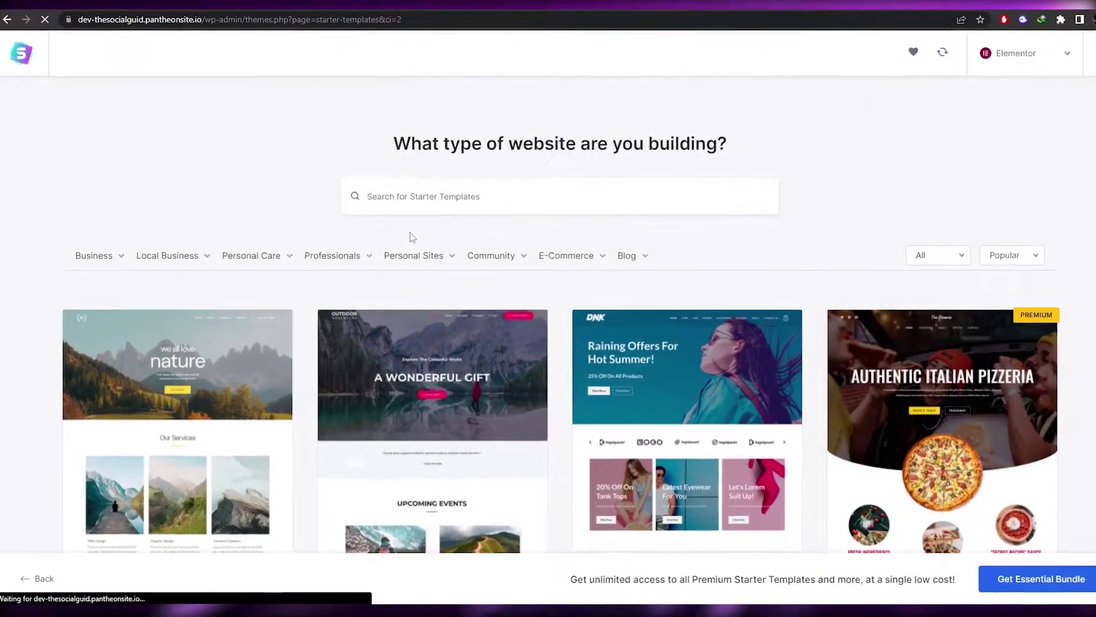
# Step: Filter the starter templates by the Real Estate business category and look through the matching designs
pyautogui.moveTo(270, 266)
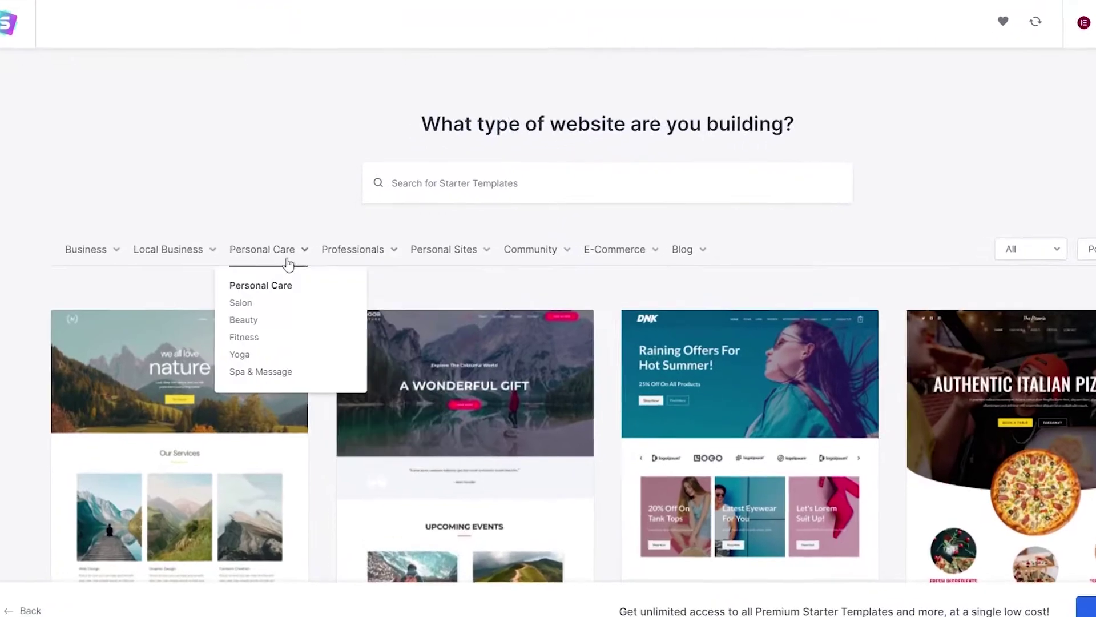
pyautogui.moveTo(83, 254)
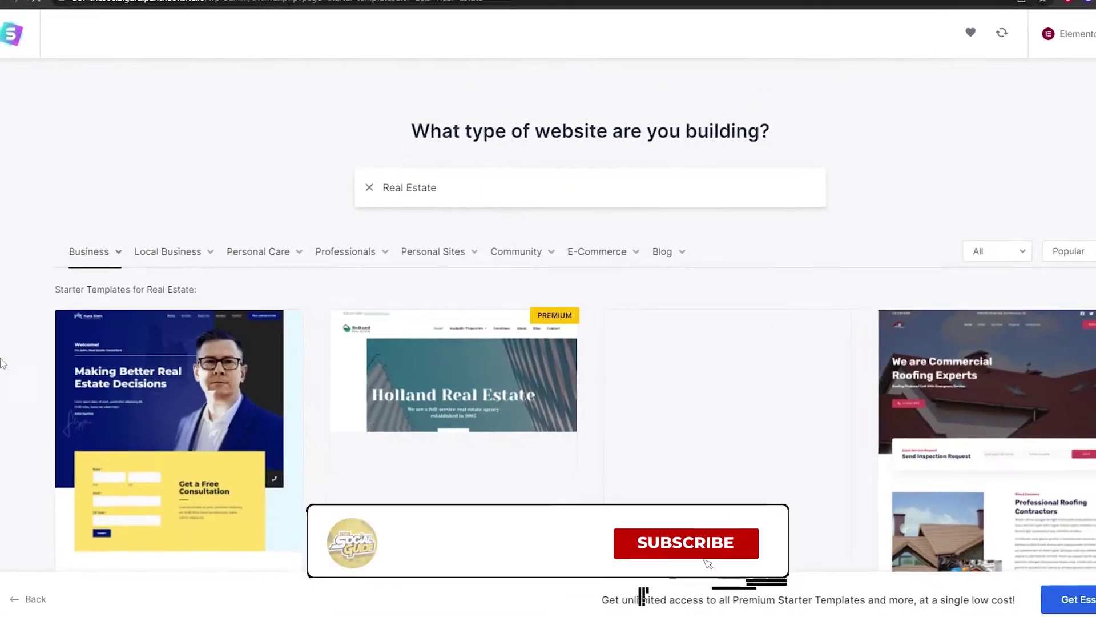
pyautogui.scroll(-3, 912, 347)
pyautogui.scroll(-3, 912, 346)
pyautogui.scroll(-3, 1007, 343)
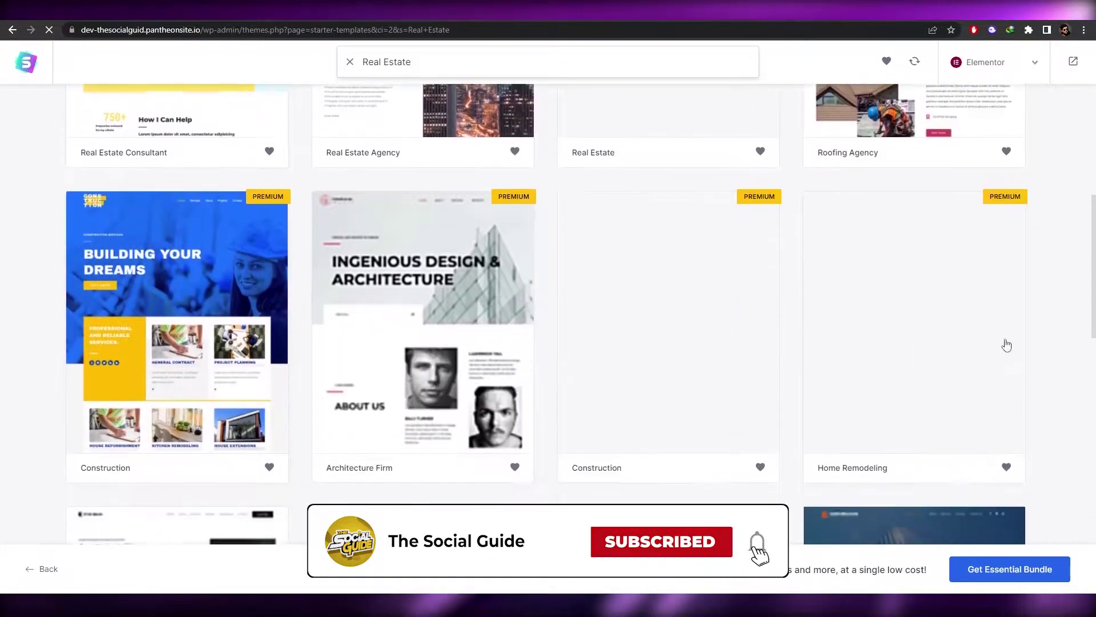
pyautogui.scroll(-3, 932, 406)
pyautogui.scroll(-2, 932, 406)
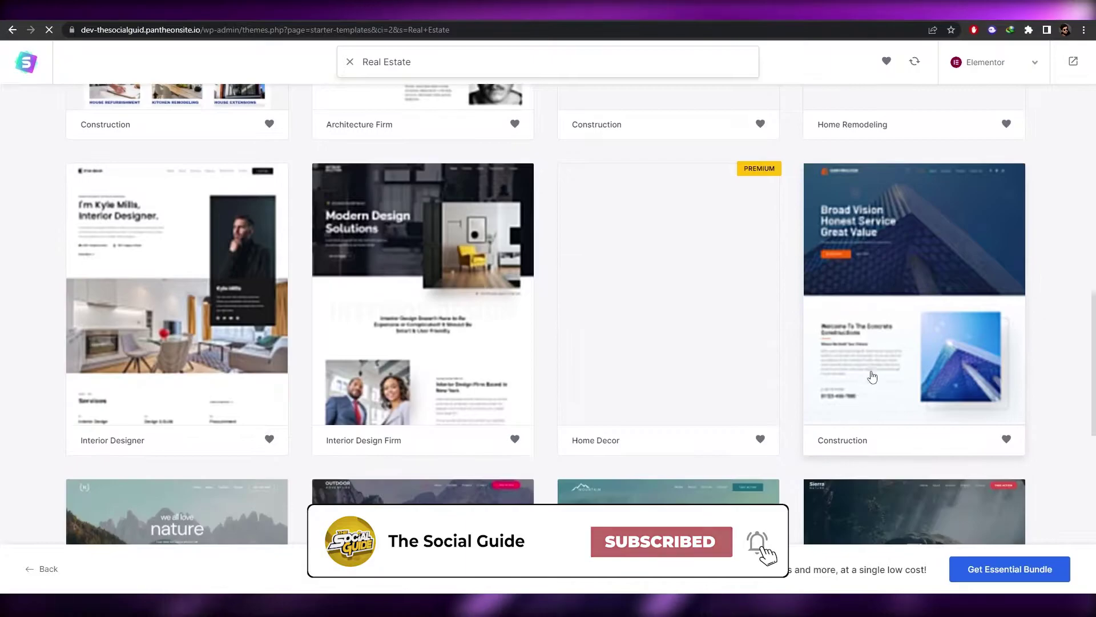
# Step: Choose the Interior Designer starter template from the real estate designs and look through its full page preview
pyautogui.scroll(-3, 881, 370)
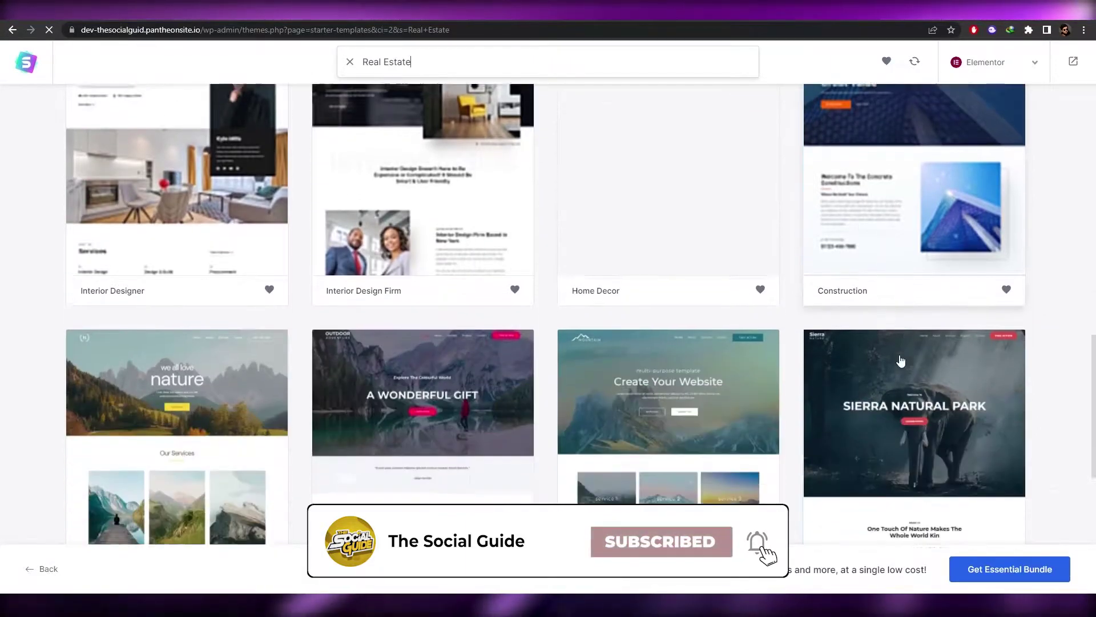
pyautogui.scroll(3, 690, 404)
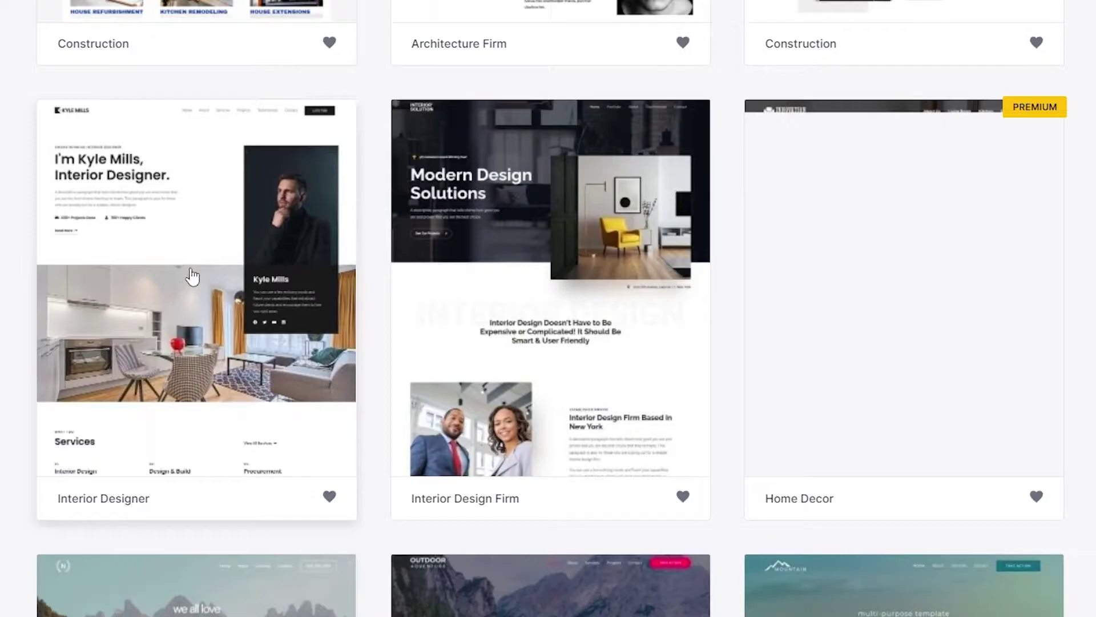
pyautogui.click(192, 277)
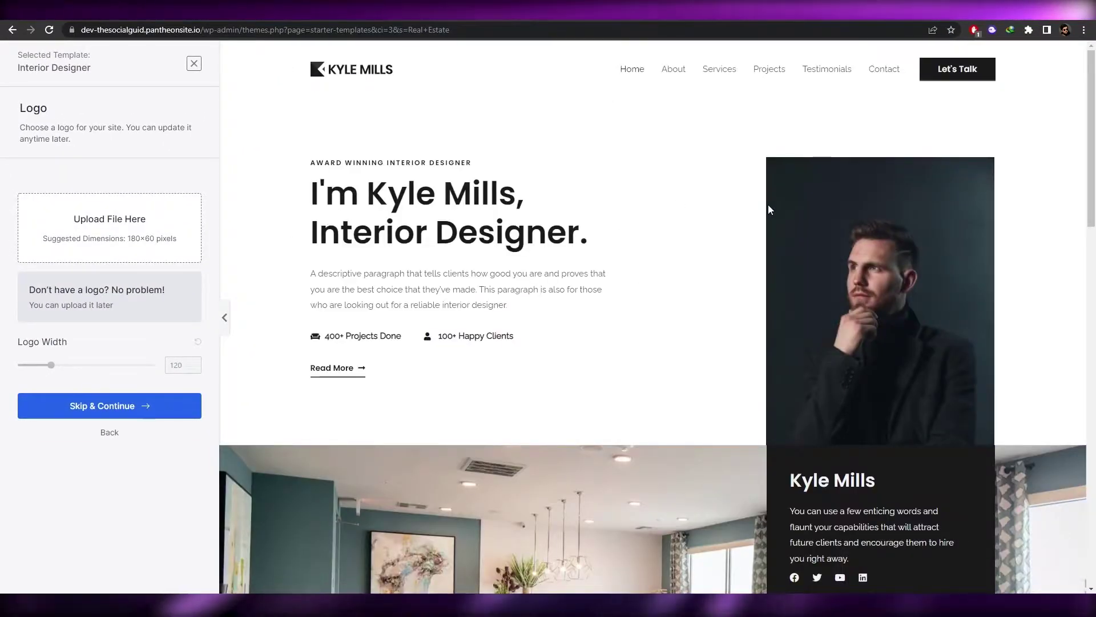
pyautogui.scroll(-15, 768, 210)
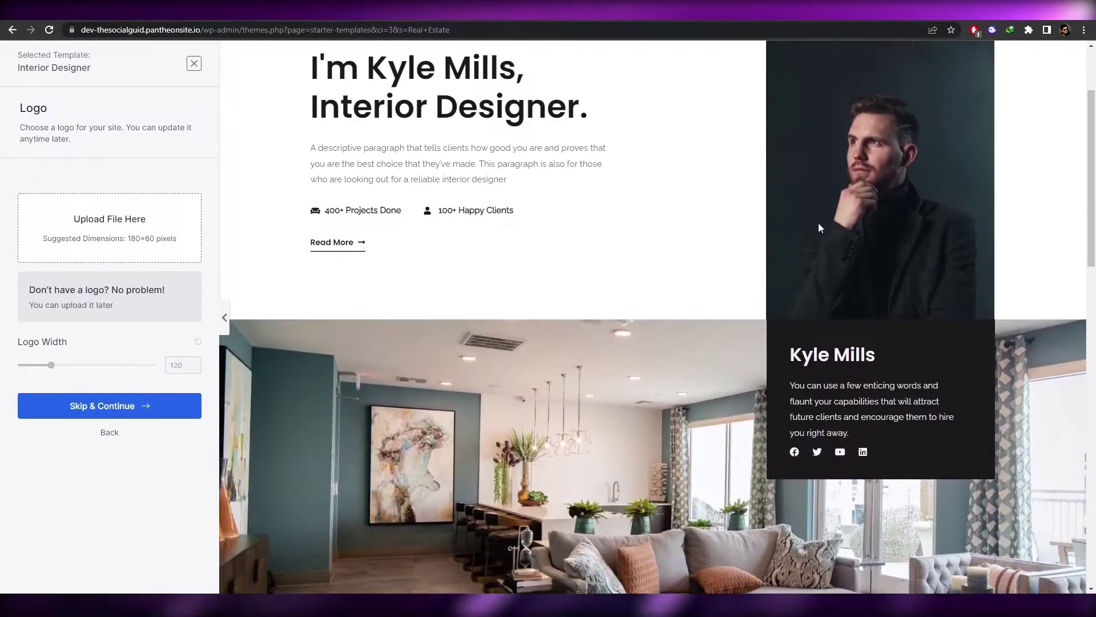
pyautogui.scroll(-4, 759, 278)
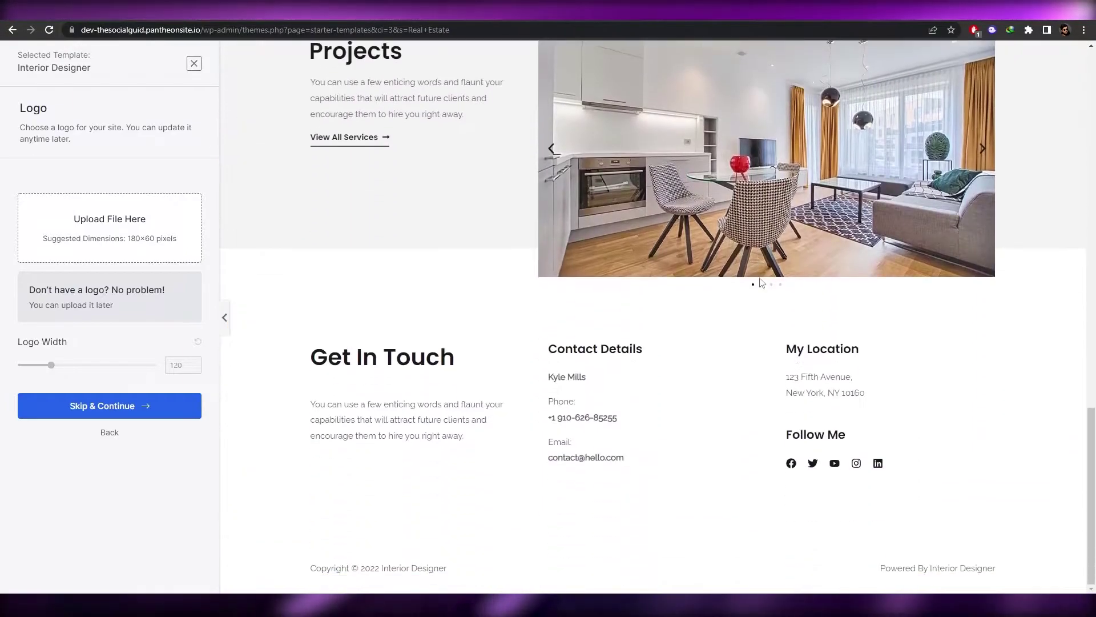
pyautogui.scroll(20, 757, 295)
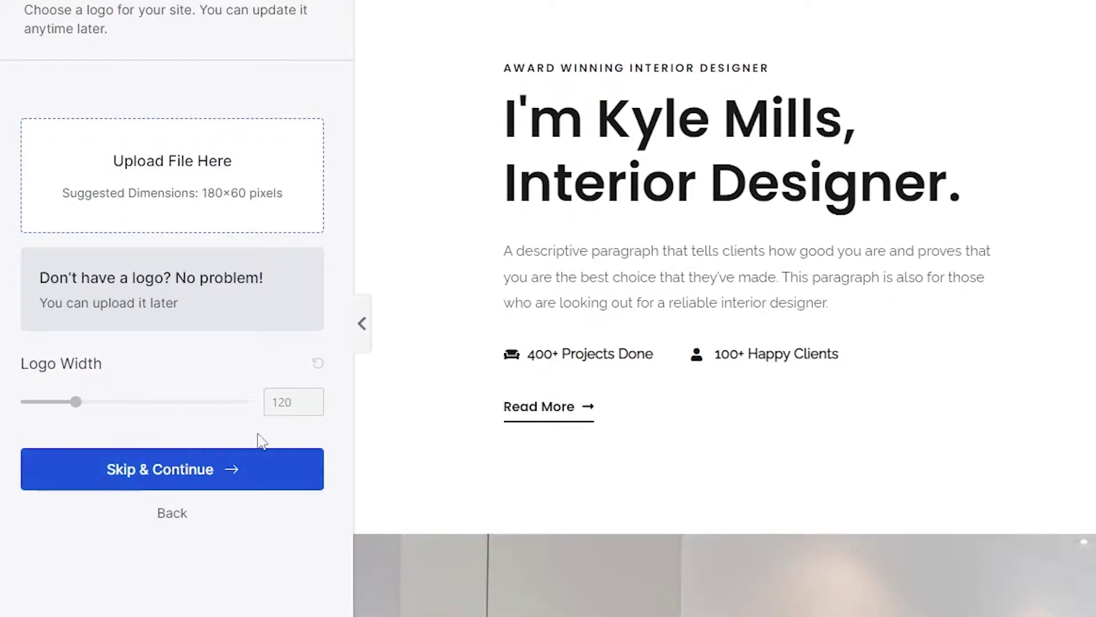
# Step: Skip the logo upload and apply the royal blue color palette to the template
pyautogui.click(184, 470)
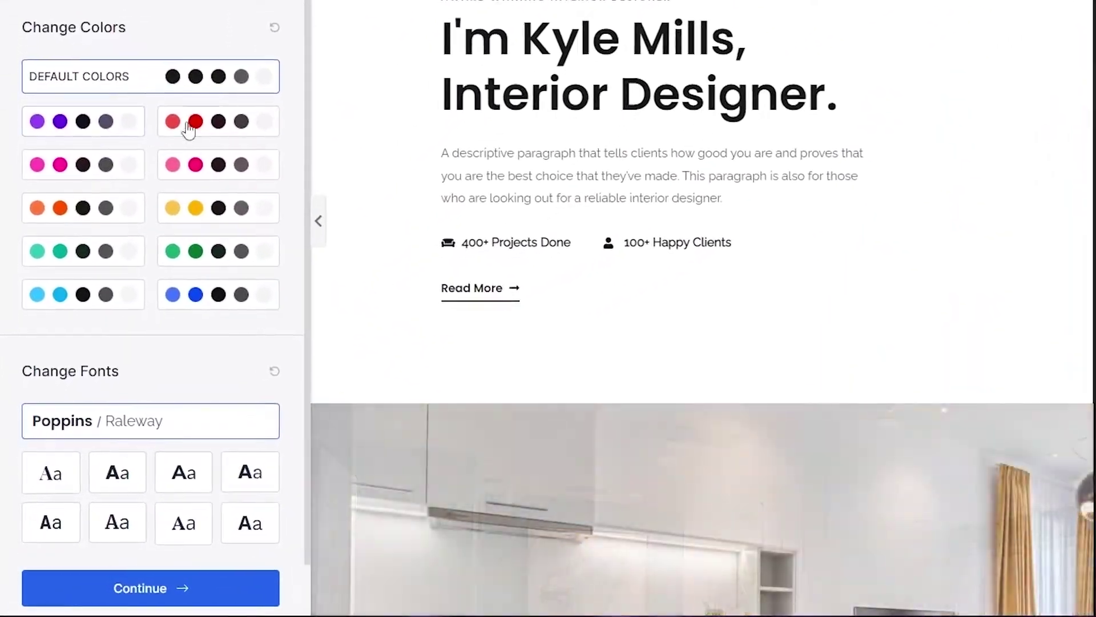
pyautogui.scroll(-1, 178, 206)
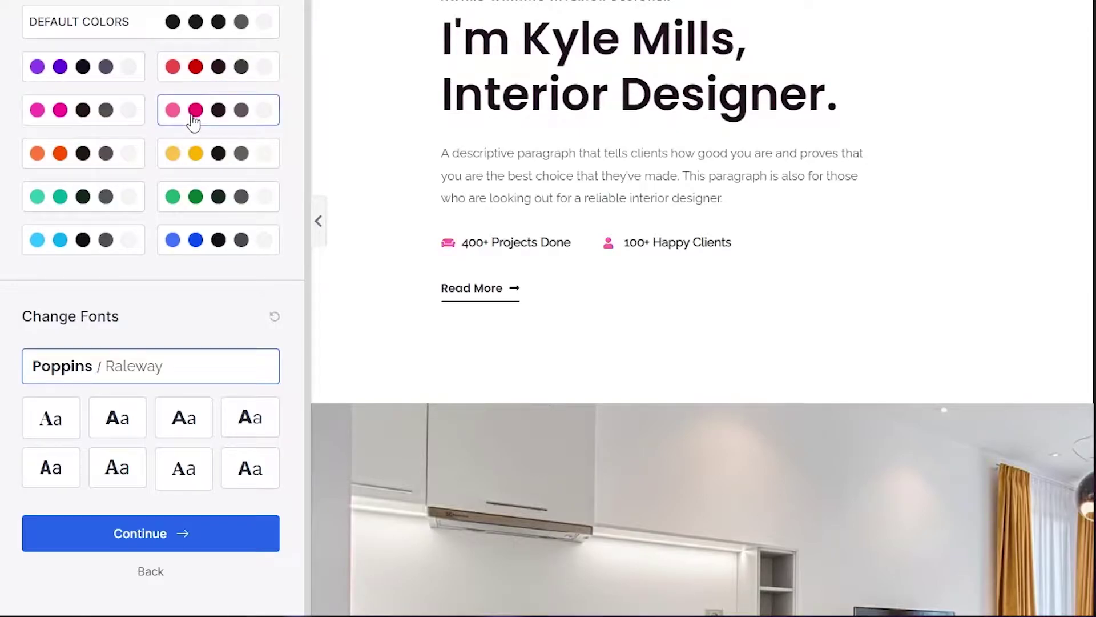
pyautogui.click(184, 209)
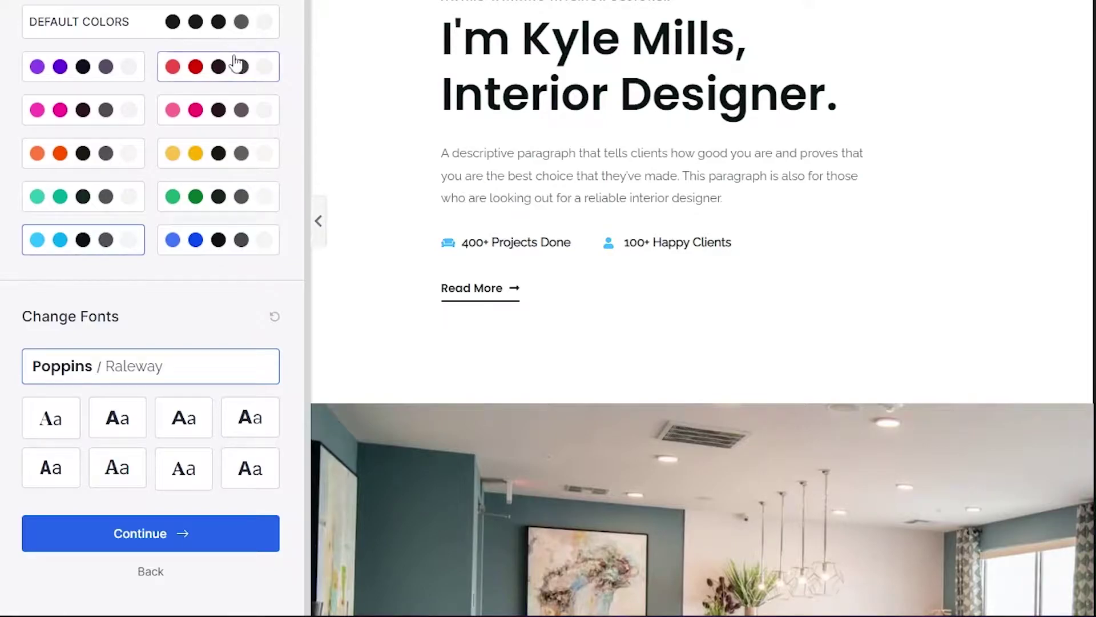
pyautogui.click(201, 250)
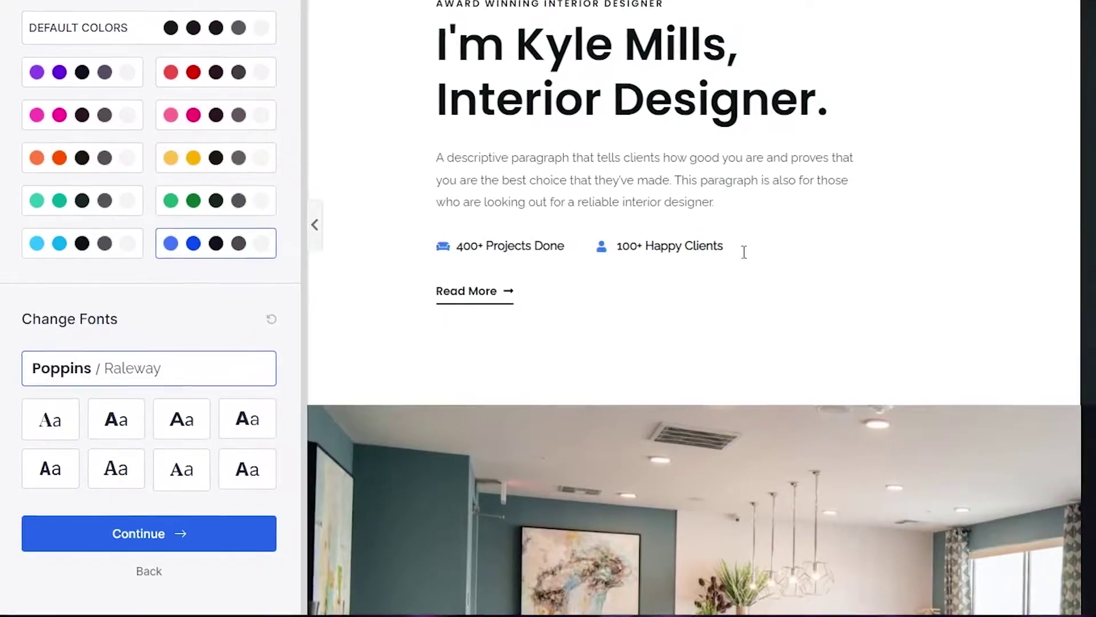
# Step: Set the template's fonts to the Open Sans / Work Sans pair and proceed to the import
pyautogui.scroll(-10, 741, 249)
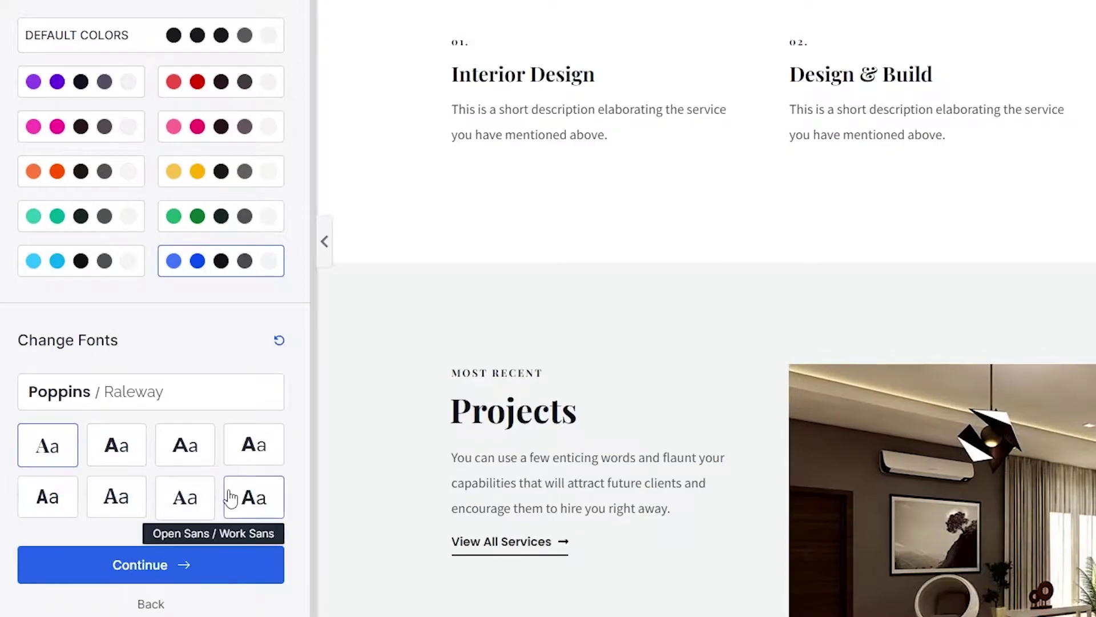
pyautogui.click(235, 498)
pyautogui.click(182, 563)
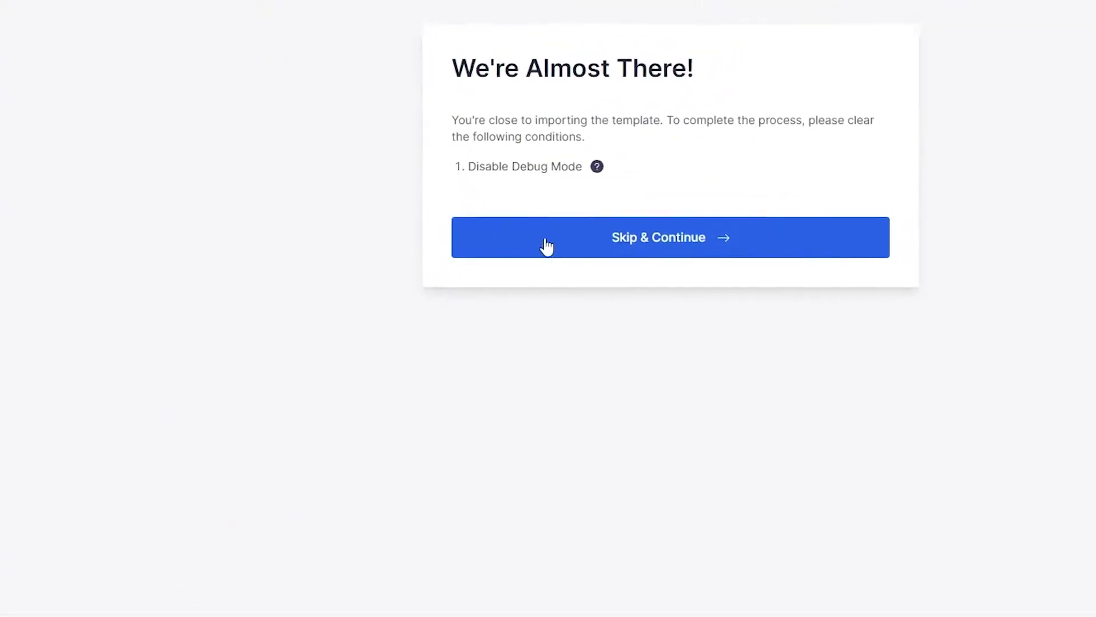
# Step: Build the website with all advanced import options enabled, skipping the Disable Debug Mode condition, and open the finished site
pyautogui.click(546, 245)
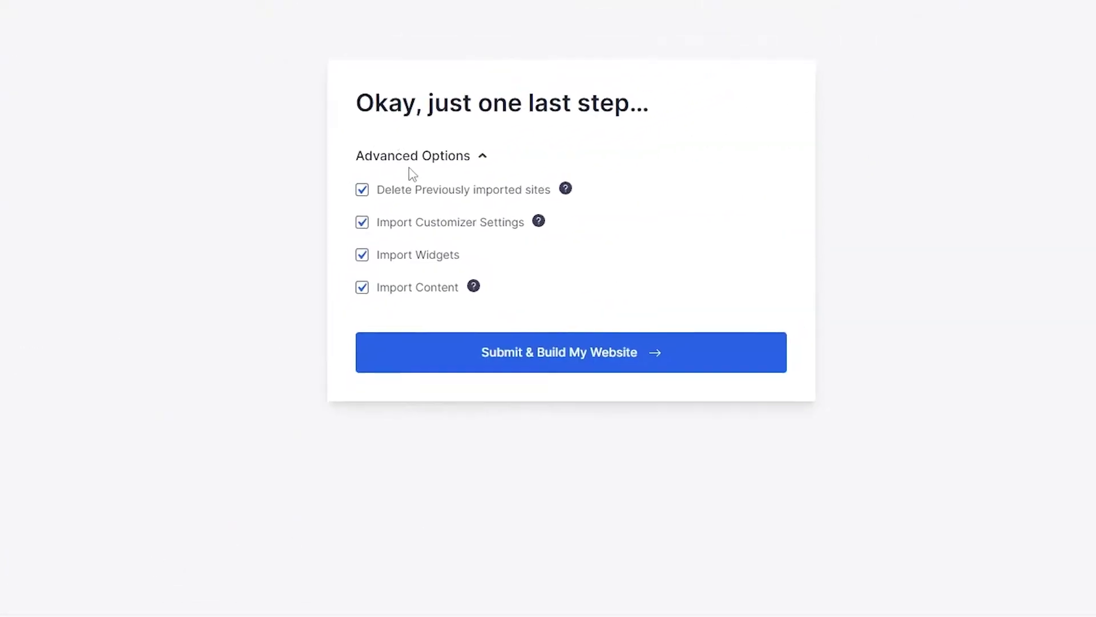
pyautogui.click(555, 376)
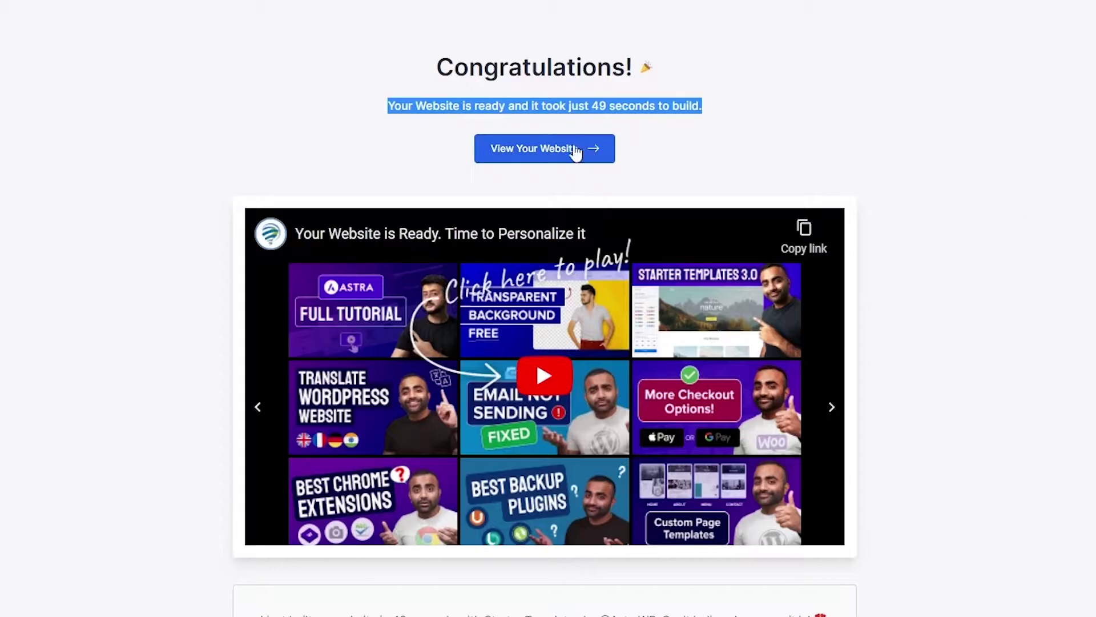
pyautogui.click(520, 166)
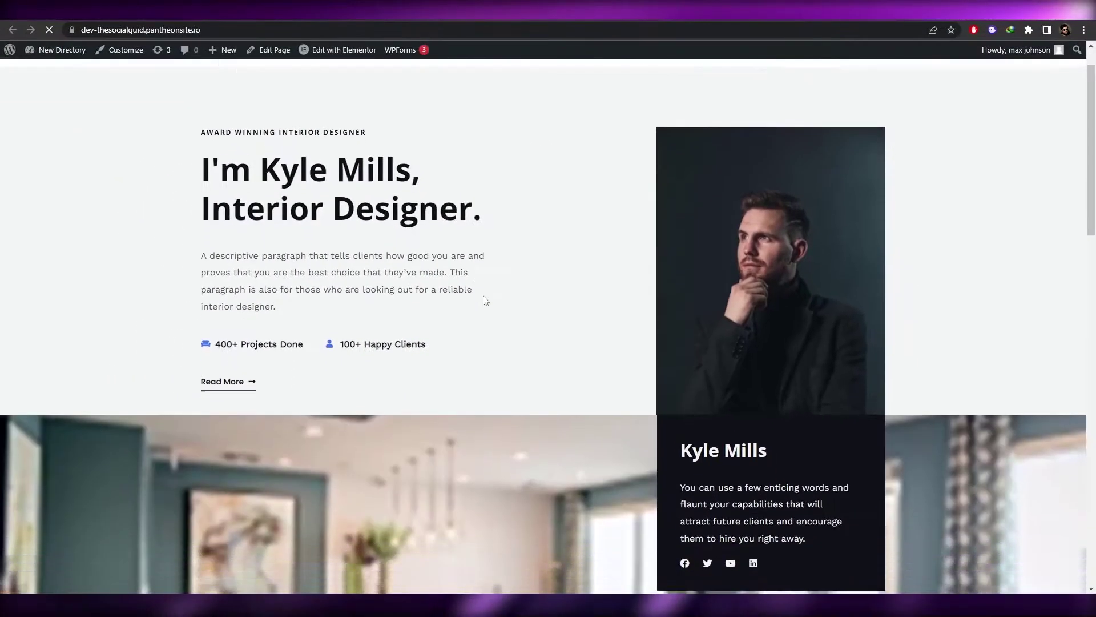
# Step: Look through the built home page down to its footer and visit the pages in the site's navigation menu
pyautogui.scroll(-7, 600, 302)
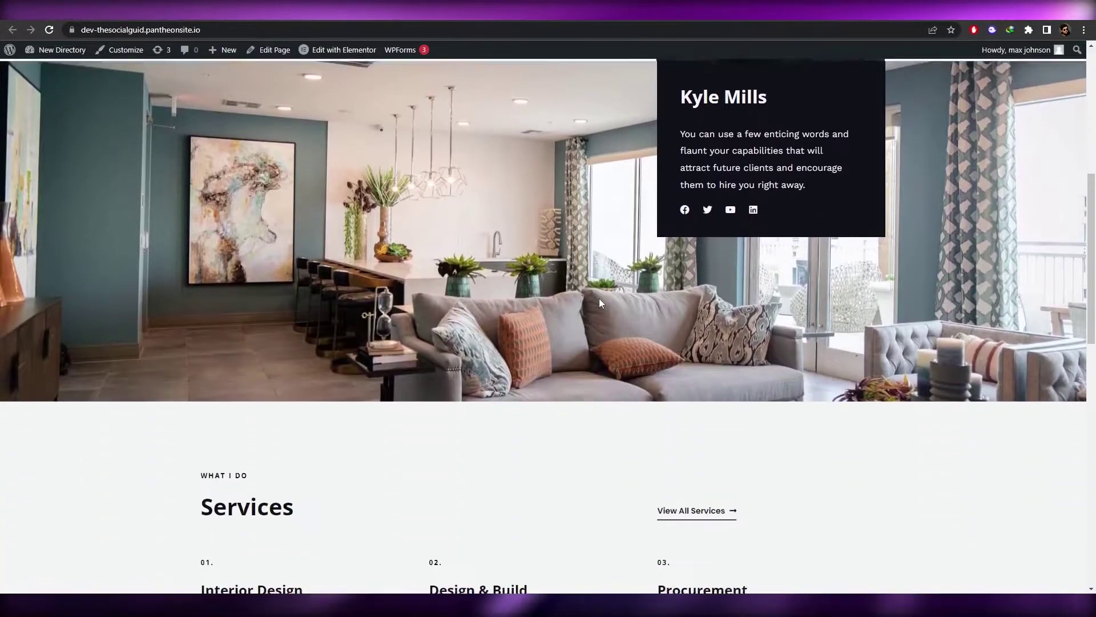
pyautogui.scroll(-12, 598, 298)
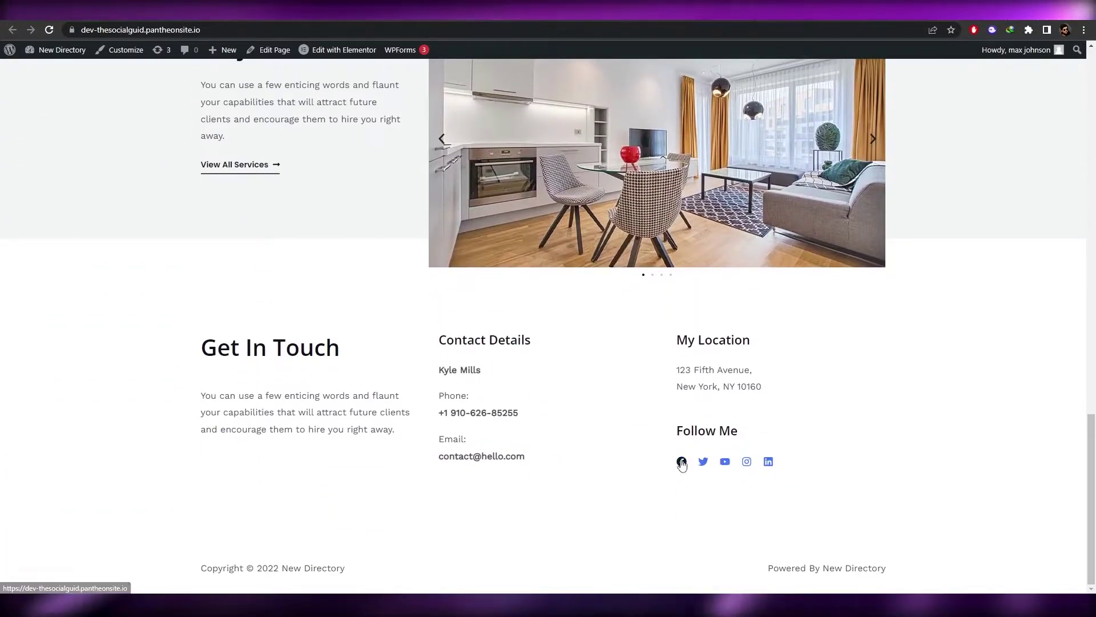
pyautogui.scroll(20, 681, 463)
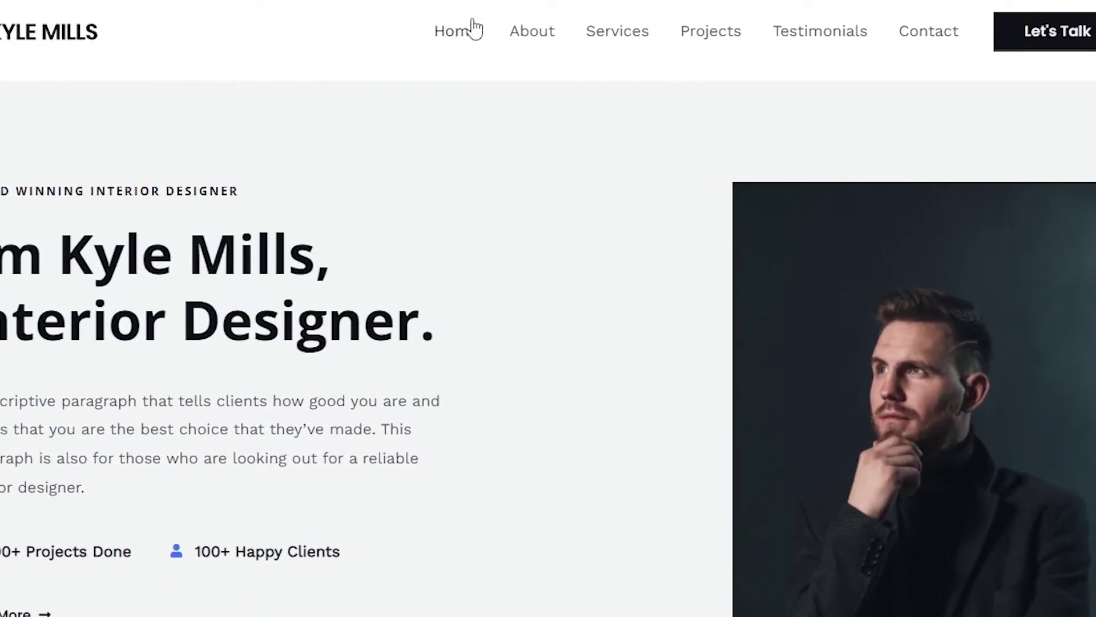
pyautogui.click(472, 29)
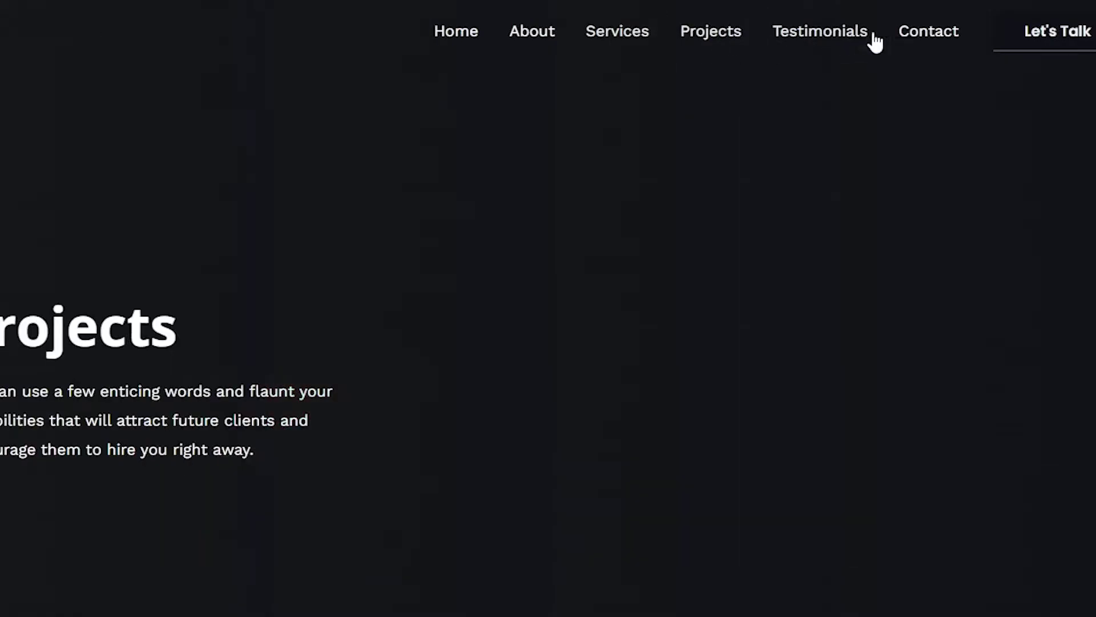
pyautogui.click(942, 40)
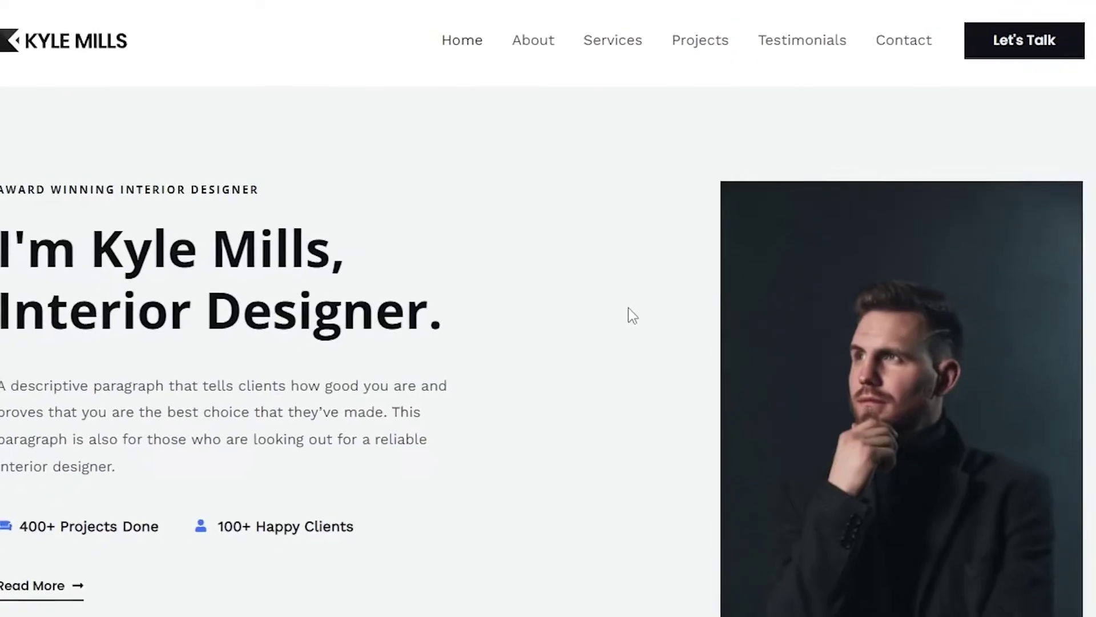
# Step: Open the home page in the Elementor editor and look over the widgets and page sections
pyautogui.moveTo(212, 1)
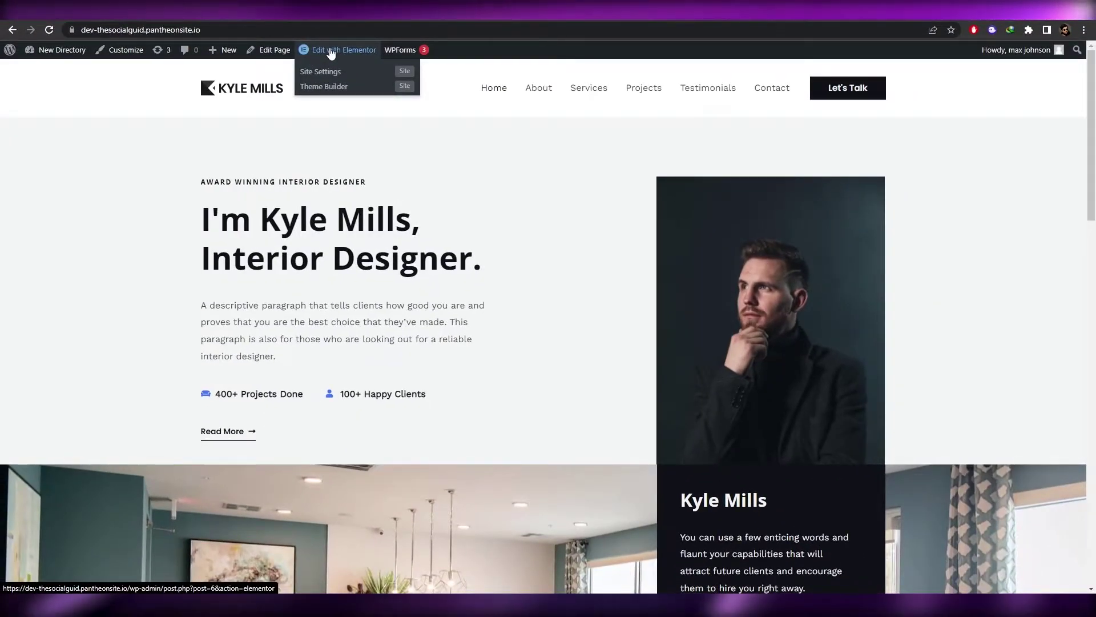
pyautogui.click(331, 51)
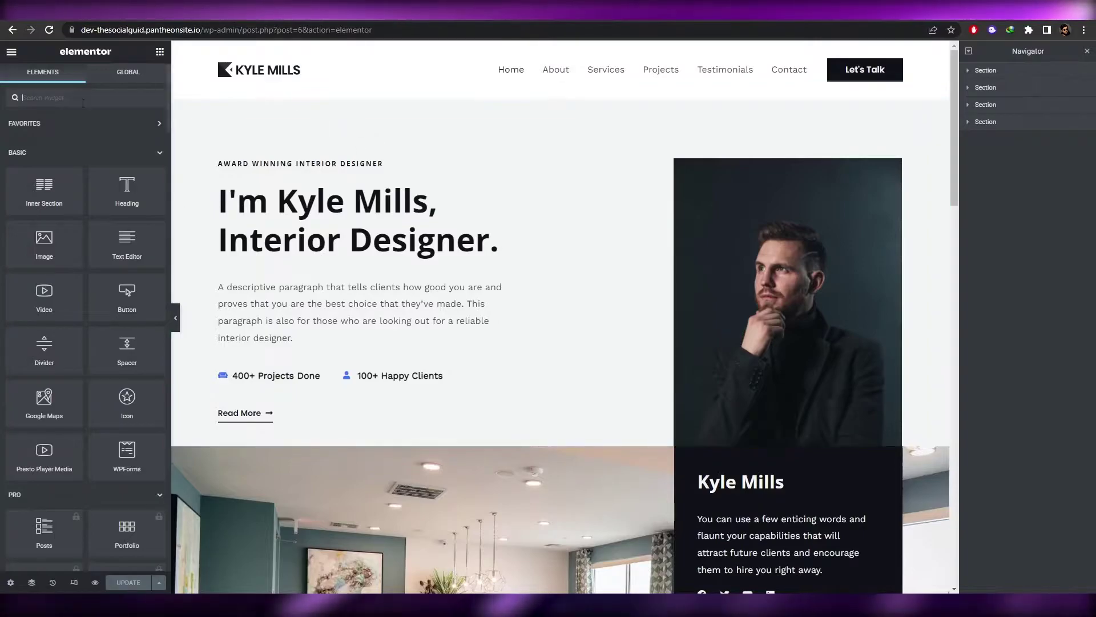
pyautogui.scroll(-5, 10, 501)
pyautogui.scroll(5, 44, 144)
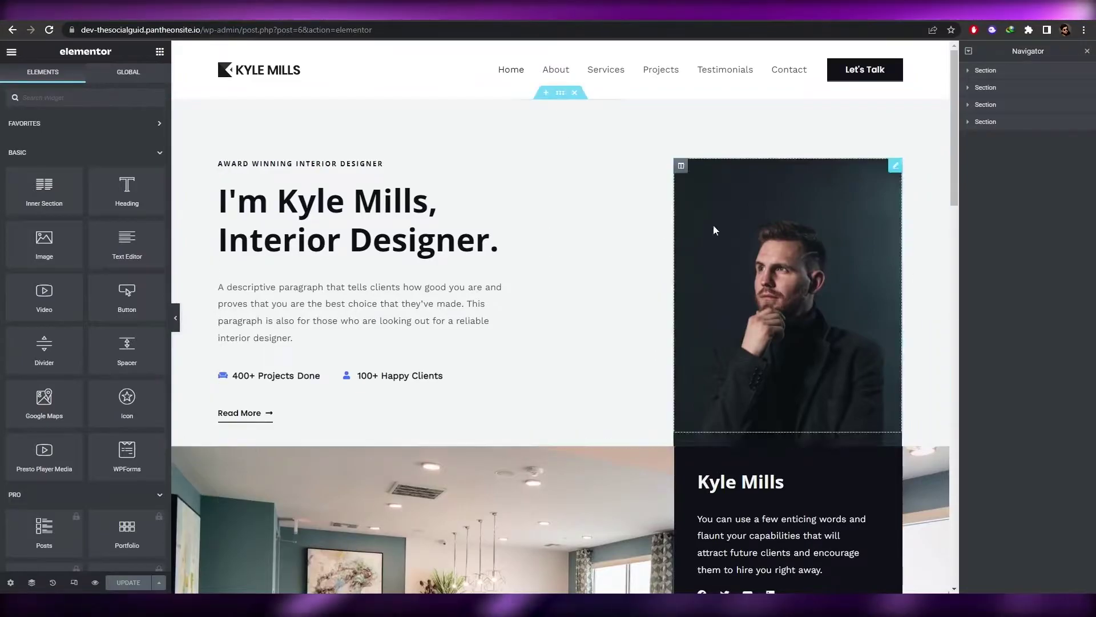
pyautogui.scroll(-7, 526, 220)
pyautogui.scroll(2, 672, 375)
pyautogui.scroll(5, 672, 375)
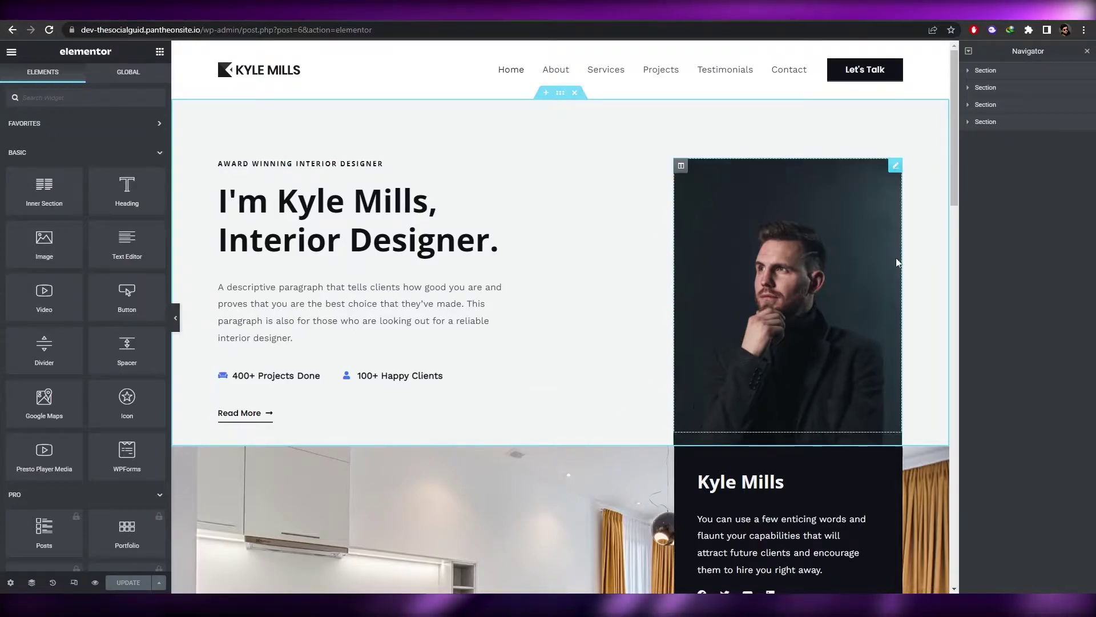
# Step: Select the hero section's portrait image for editing and review its style, advanced and content settings
pyautogui.click(767, 254)
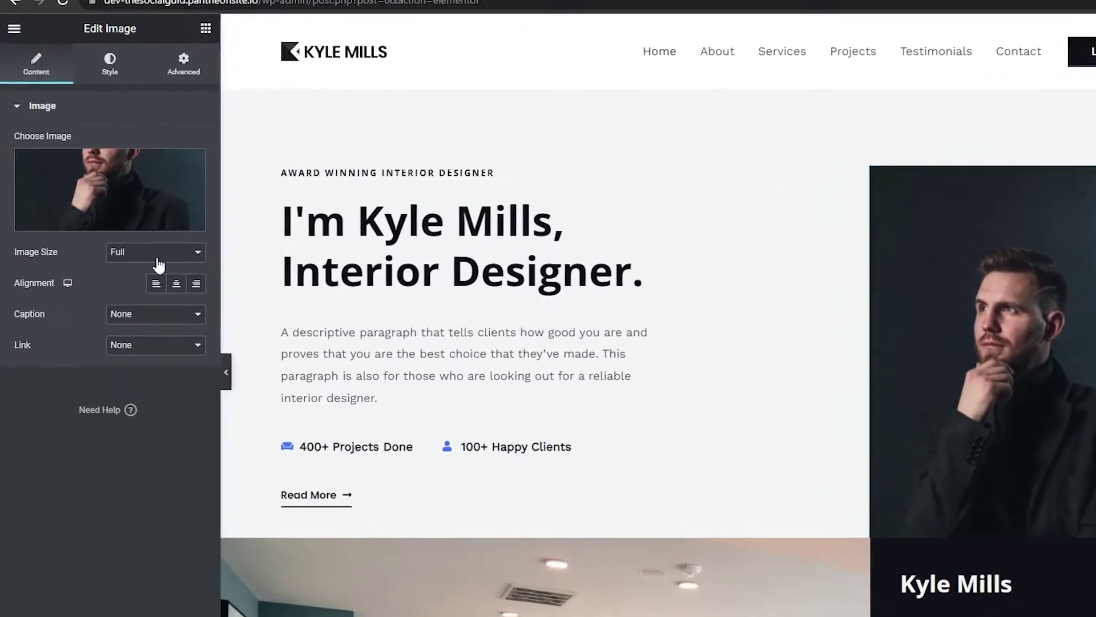
pyautogui.click(118, 74)
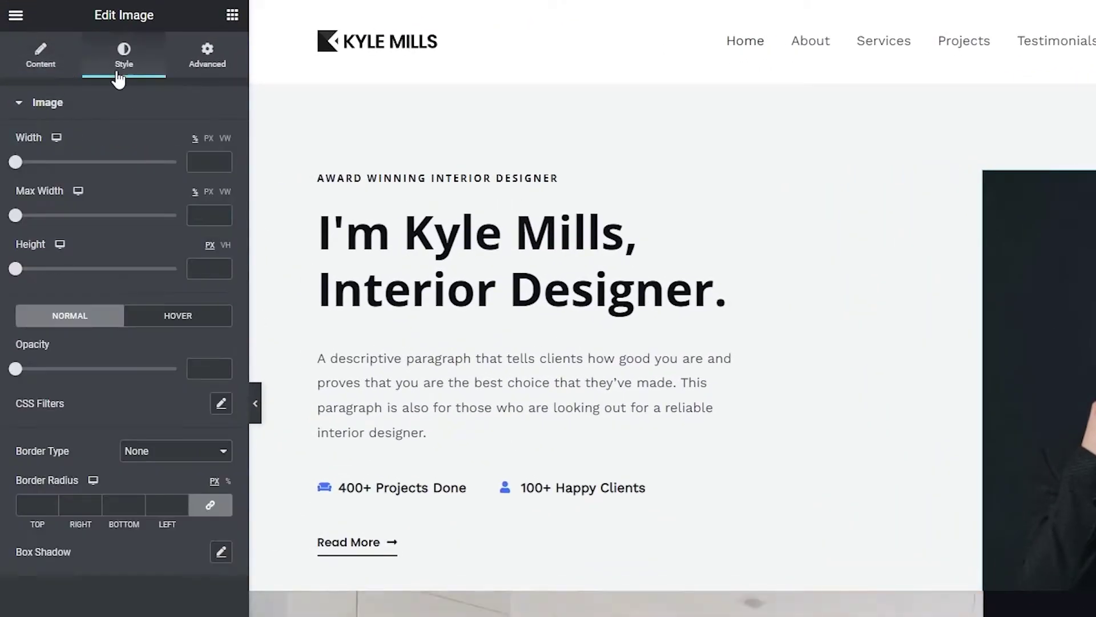
pyautogui.click(204, 51)
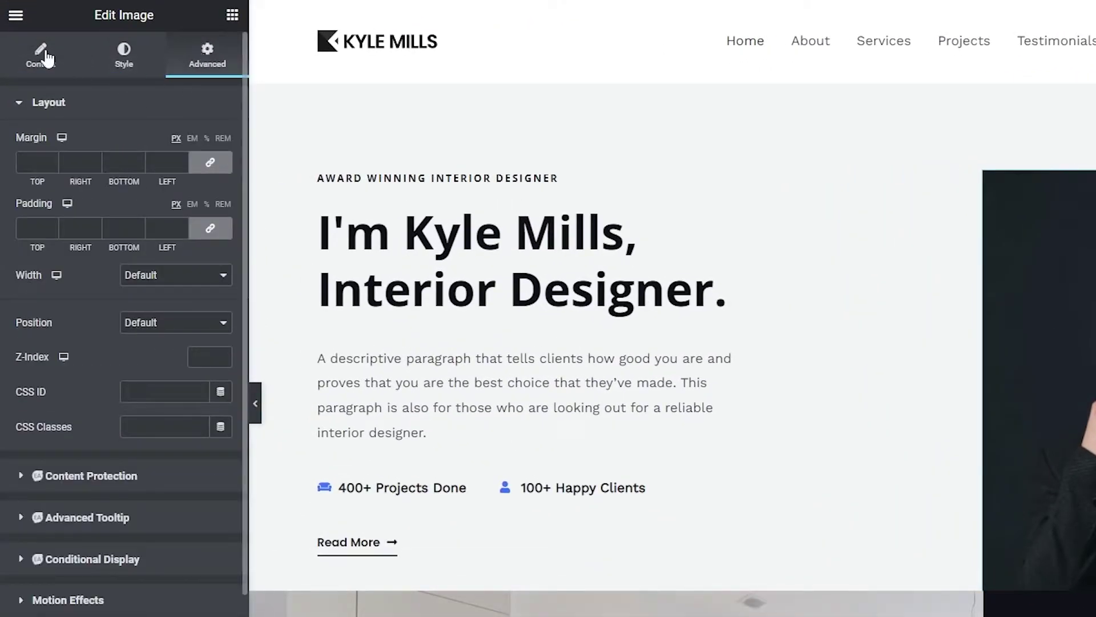
pyautogui.click(36, 80)
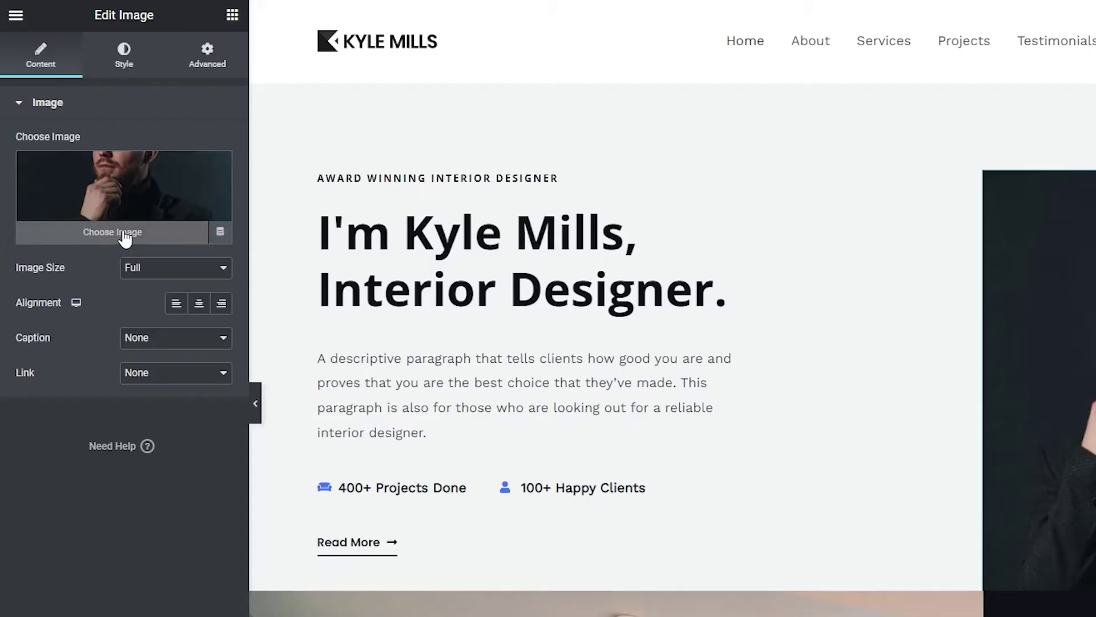
# Step: Open the media picker for the portrait image and browse the pictures in the media library
pyautogui.click(122, 234)
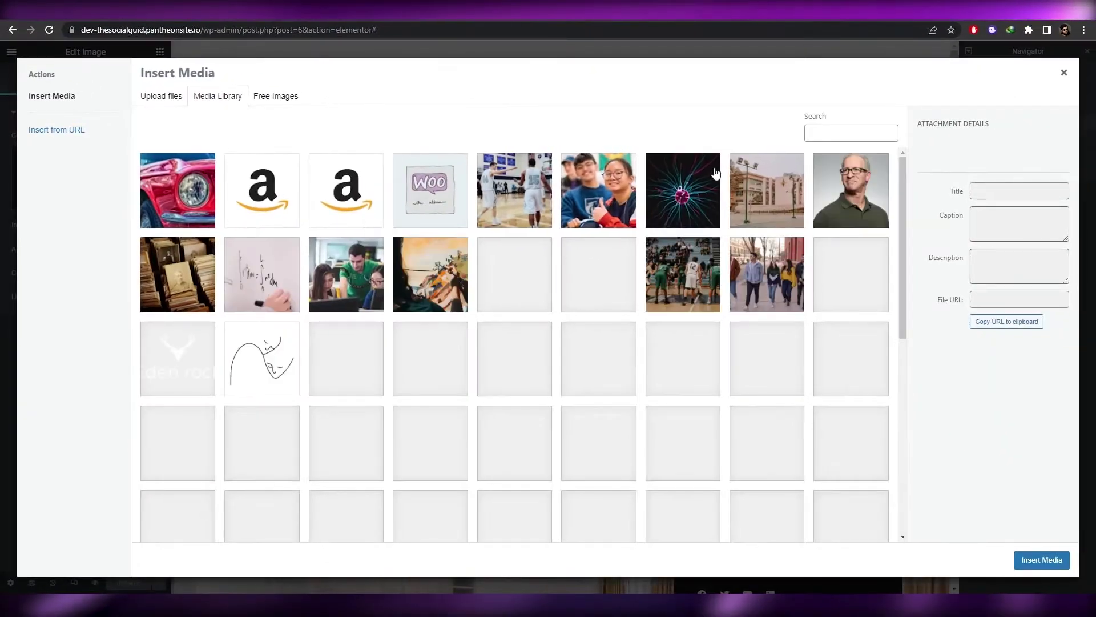
pyautogui.scroll(-2, 769, 279)
pyautogui.scroll(-5, 769, 279)
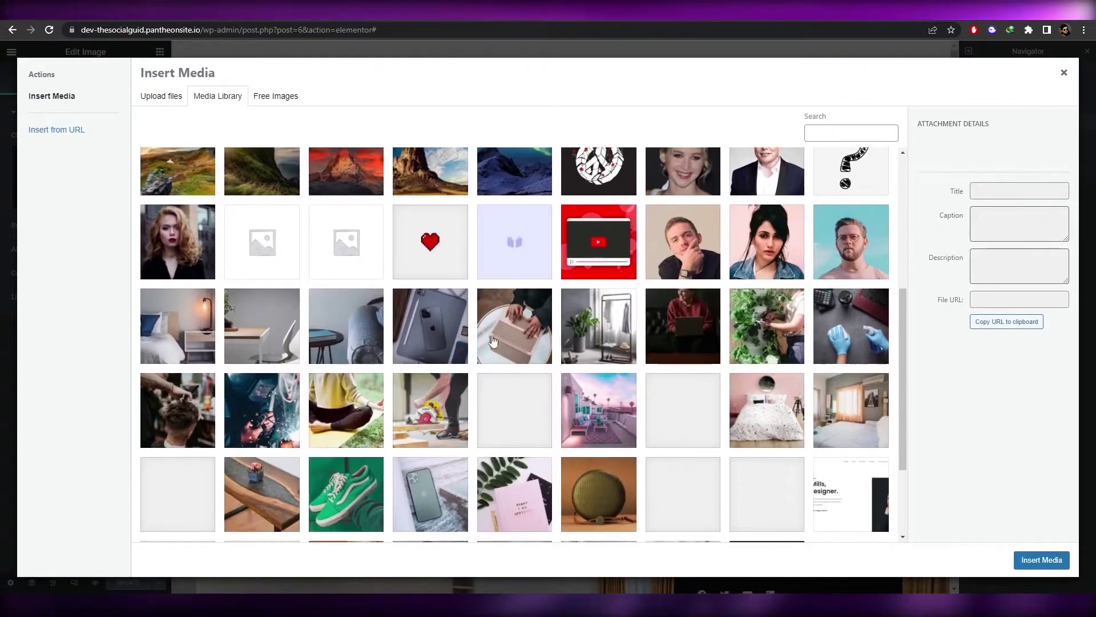
pyautogui.scroll(4, 569, 505)
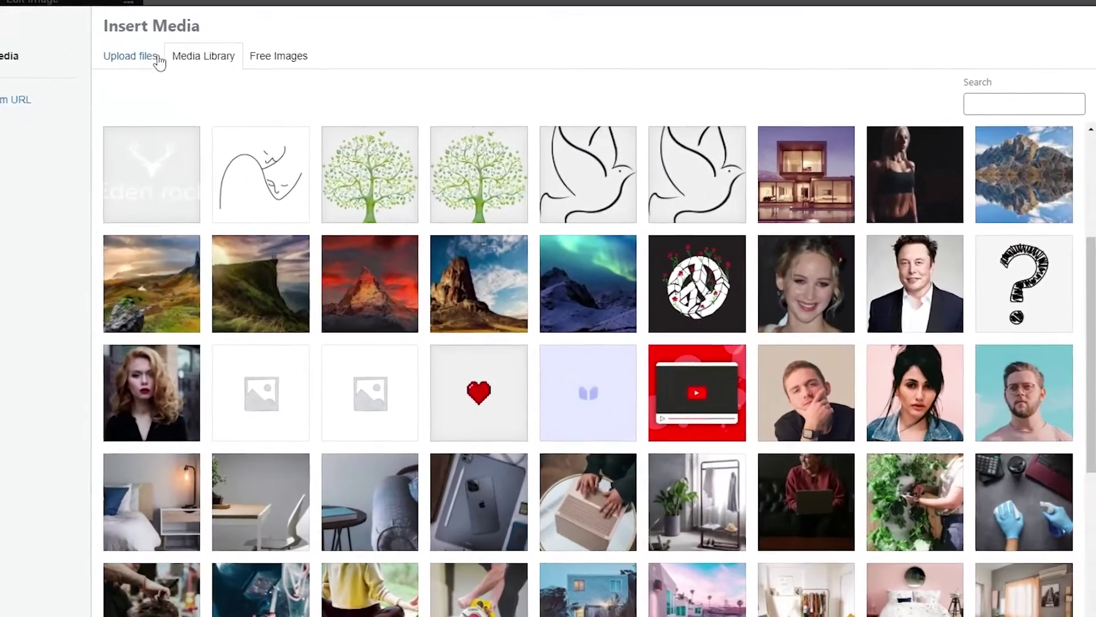
# Step: Search the free stock images in the media picker for "business man"
pyautogui.click(161, 96)
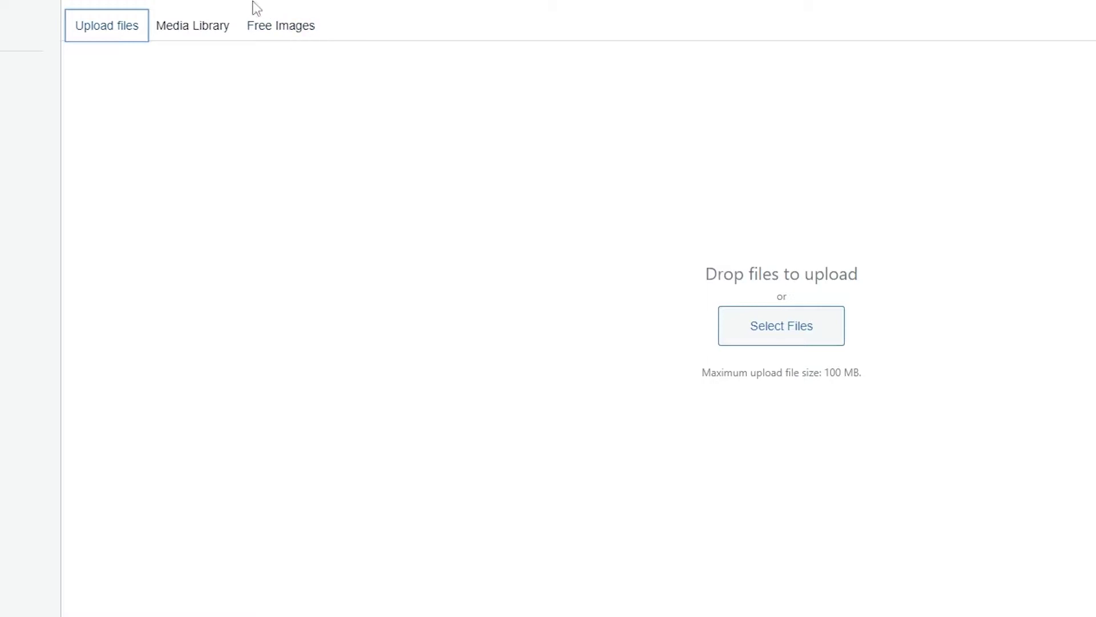
pyautogui.click(226, 43)
pyautogui.click(301, 38)
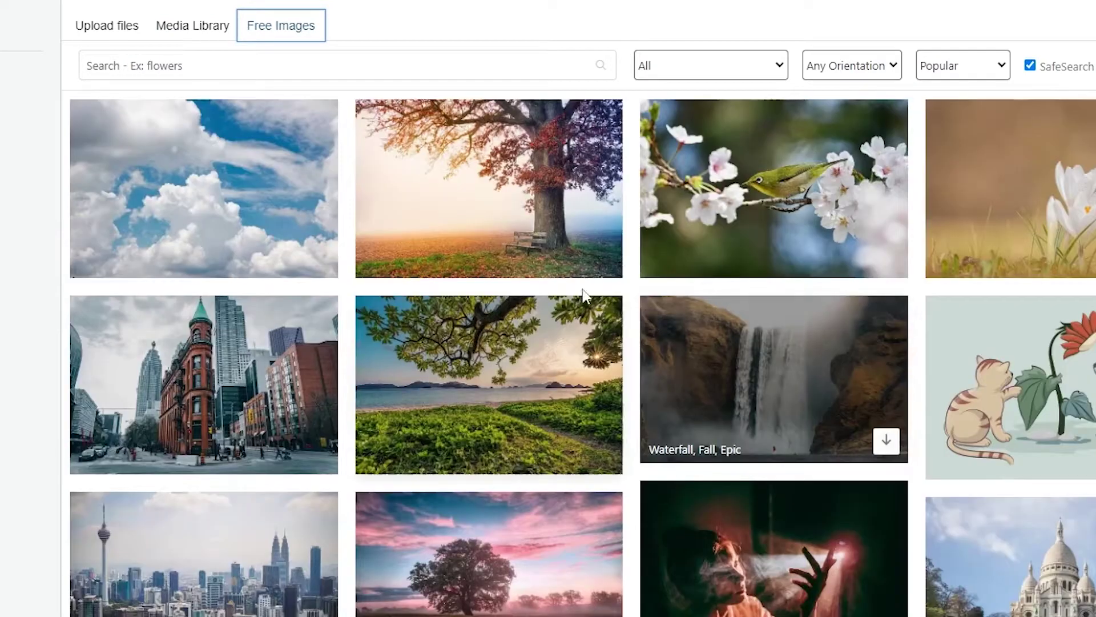
pyautogui.click(349, 65)
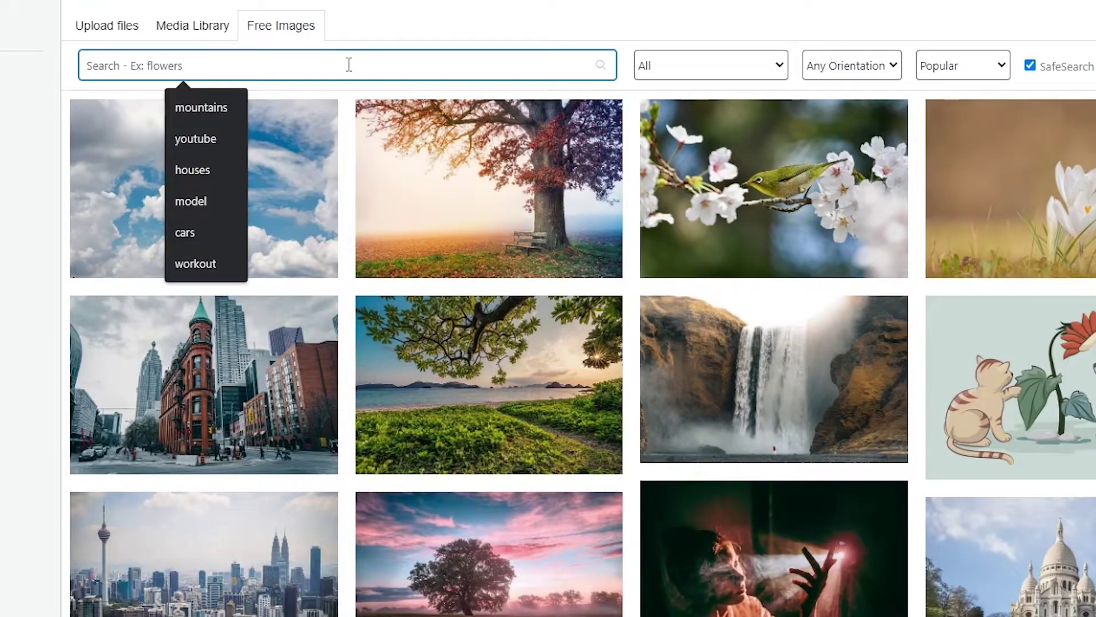
pyautogui.write('man')
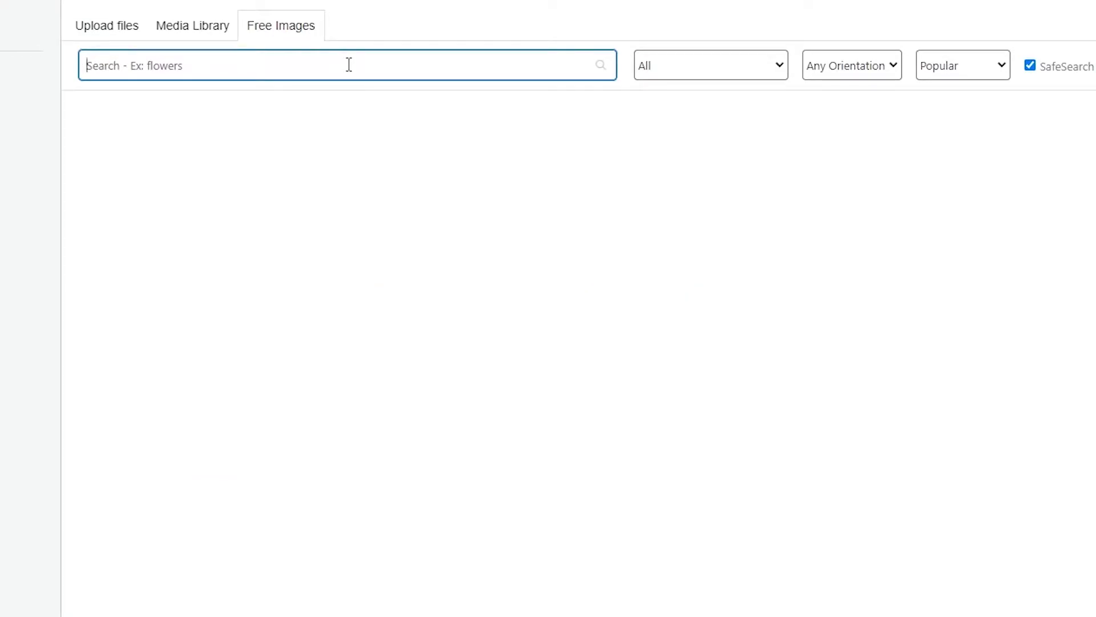
pyautogui.write('b')
pyautogui.write('usiness man')
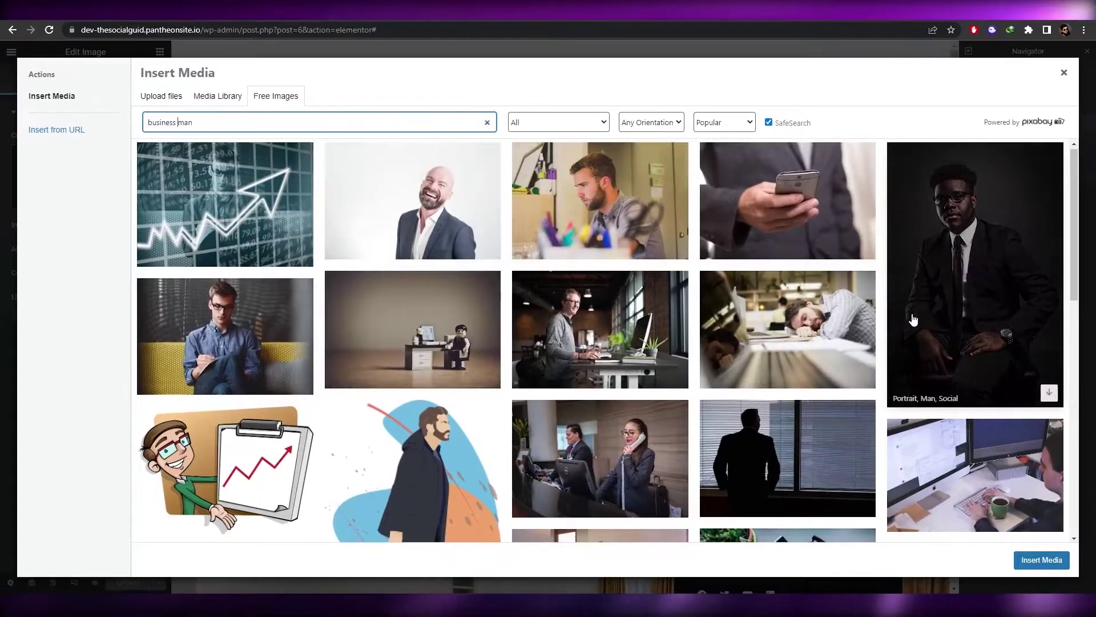
# Step: Replace the hero portrait with the free photo of the seated man in glasses, black suit and tie
pyautogui.scroll(-10, 416, 305)
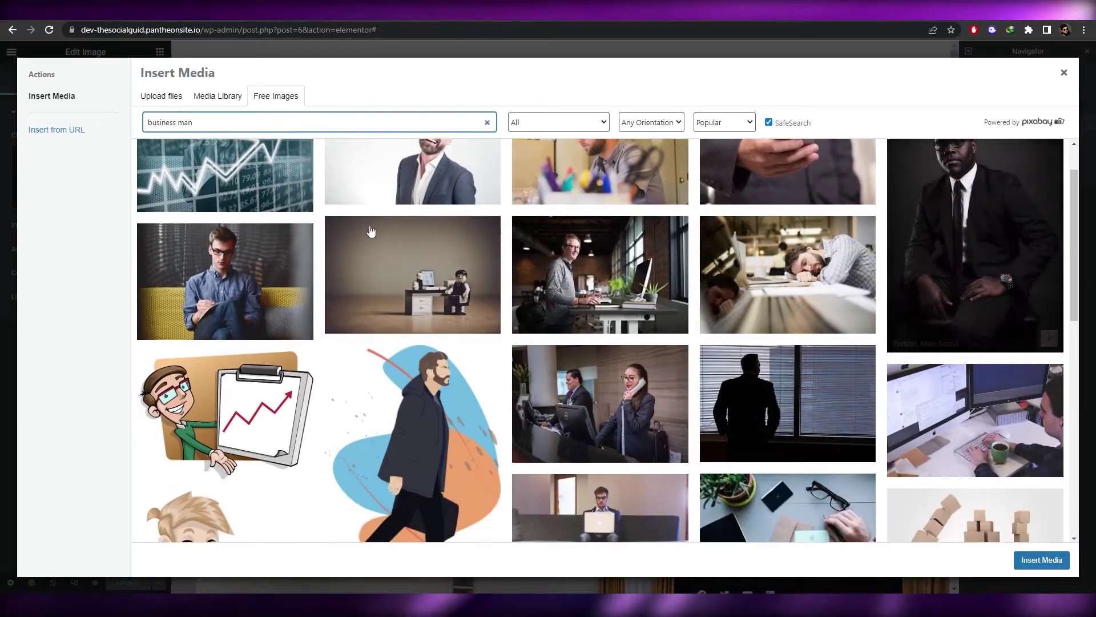
pyautogui.scroll(10, 399, 297)
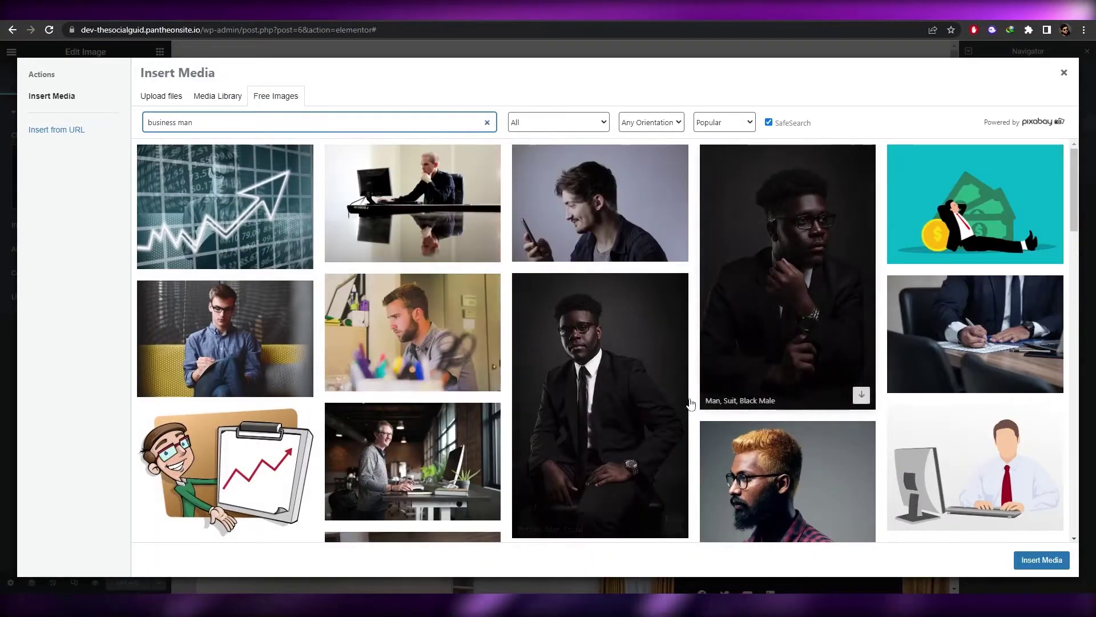
pyautogui.scroll(-1, 626, 386)
pyautogui.scroll(-2, 627, 386)
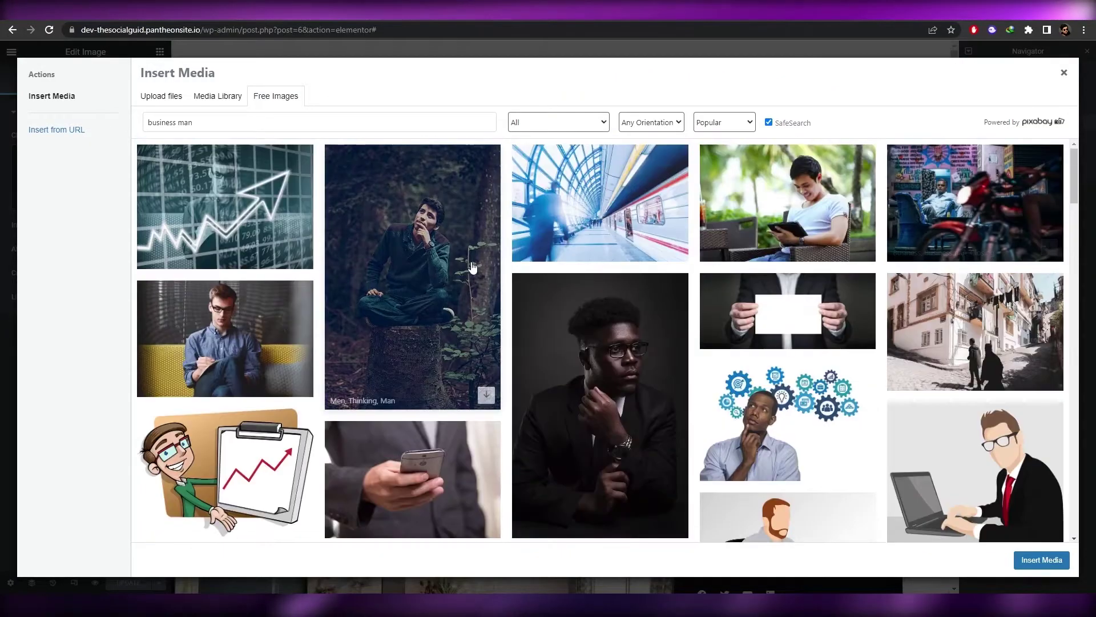
pyautogui.scroll(-4, 514, 320)
pyautogui.click(429, 345)
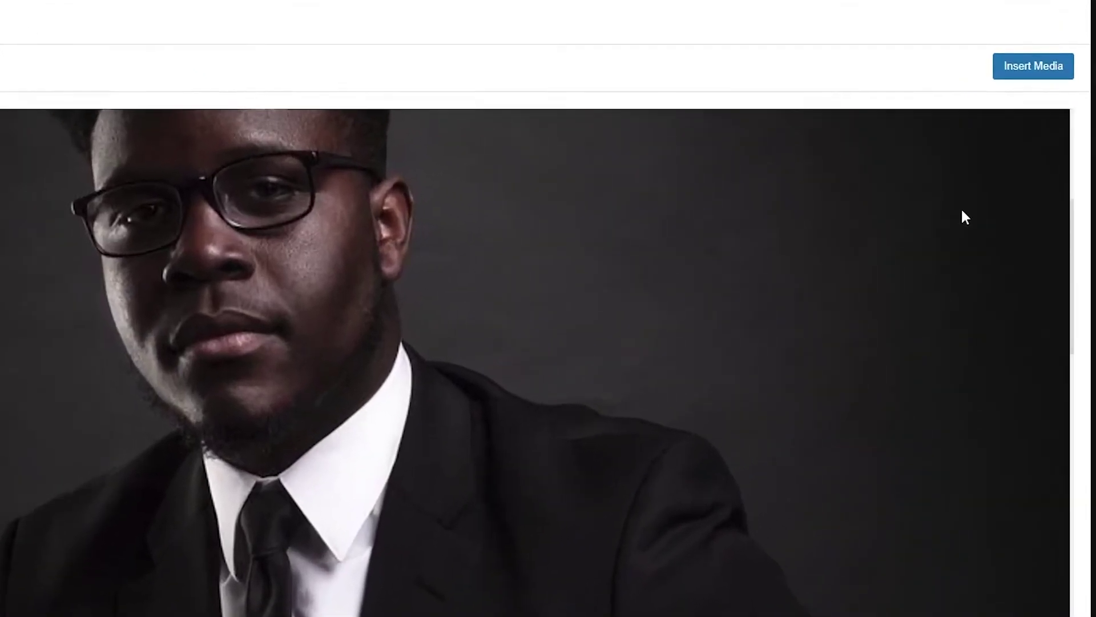
pyautogui.click(1022, 67)
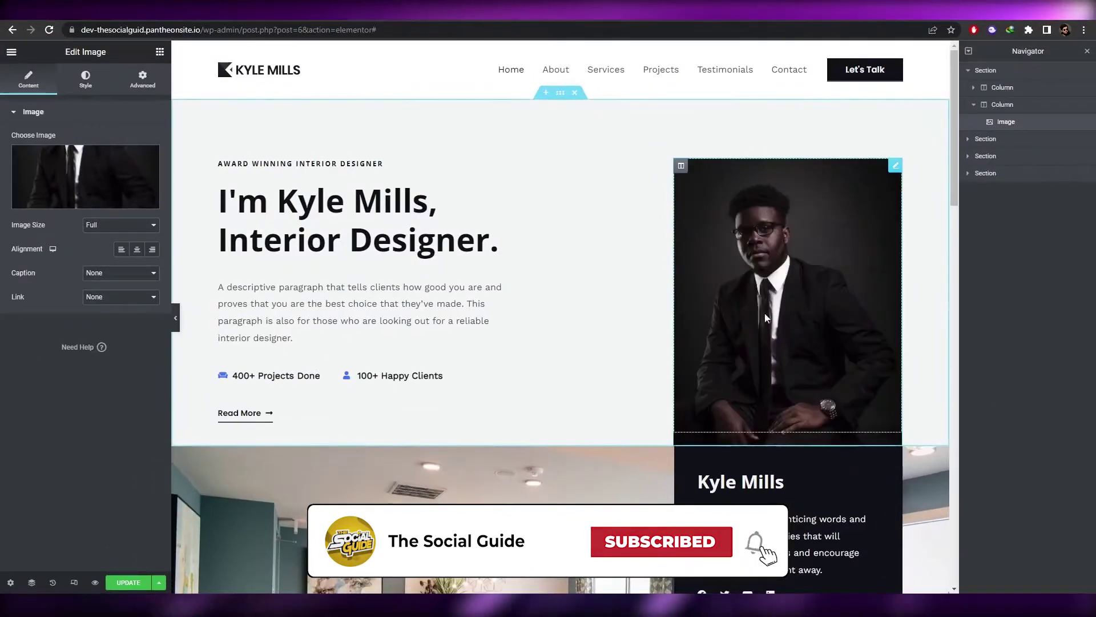
# Step: Look through the home page from the hero section down to the empty area below the Projects carousel
pyautogui.scroll(-4, 615, 436)
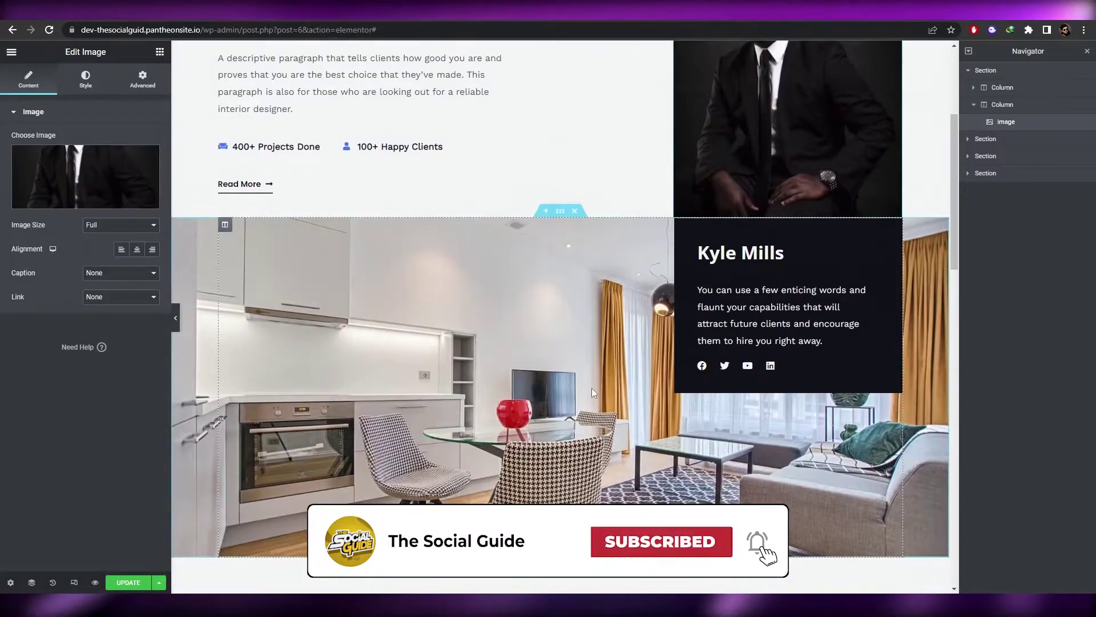
pyautogui.scroll(-5, 591, 388)
pyautogui.scroll(-10, 574, 374)
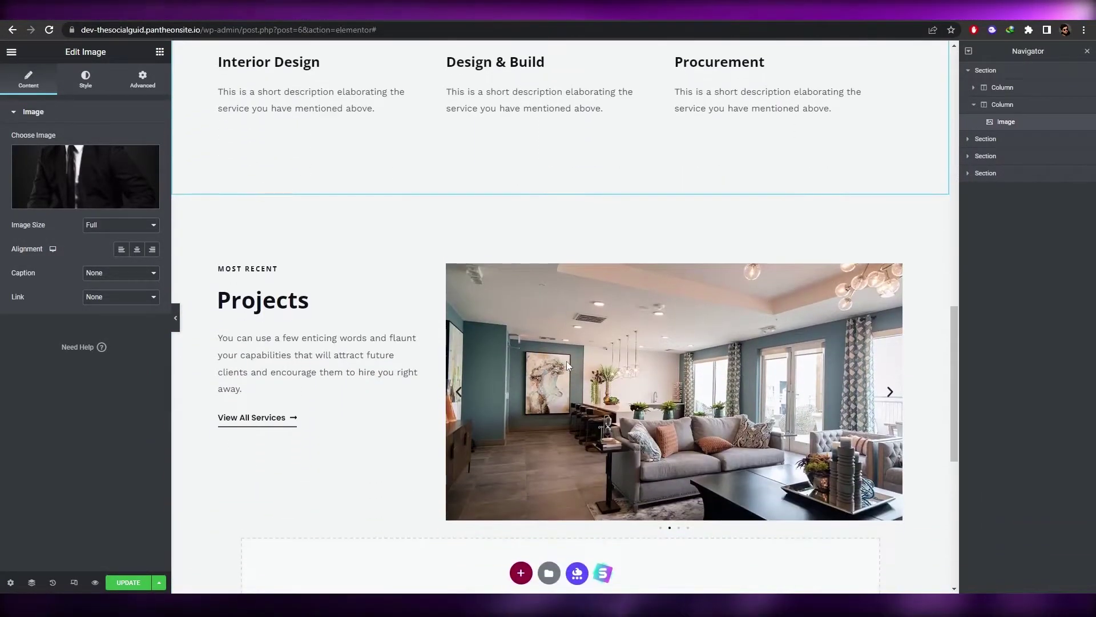
pyautogui.scroll(-2, 568, 366)
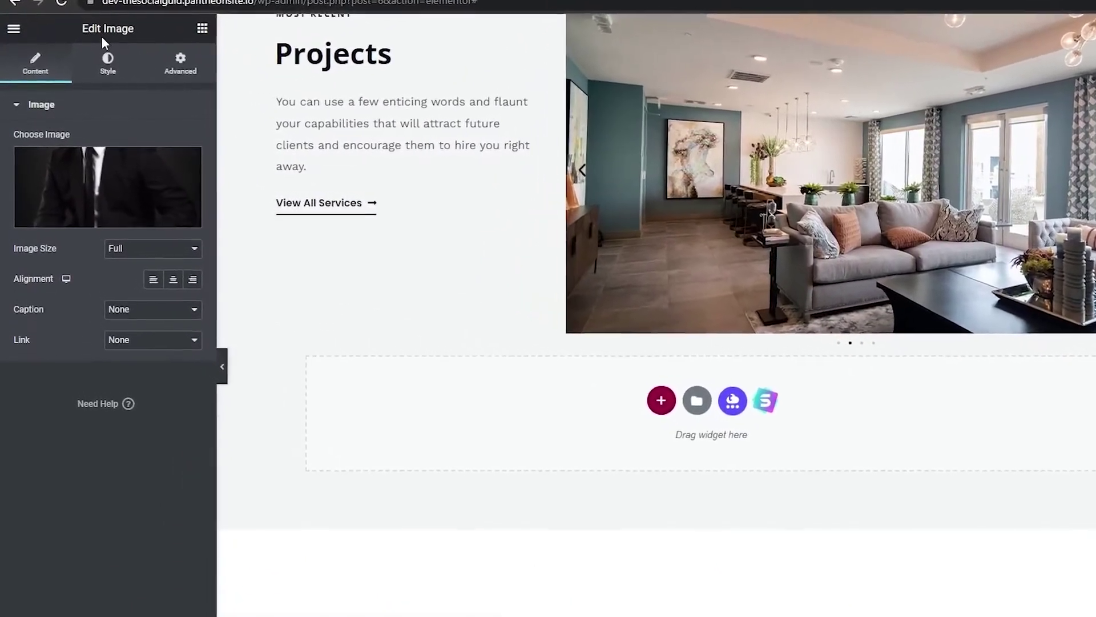
# Step: Return to the widget list and examine the Basic, Pro and General widgets alongside the page's sections
pyautogui.click(14, 29)
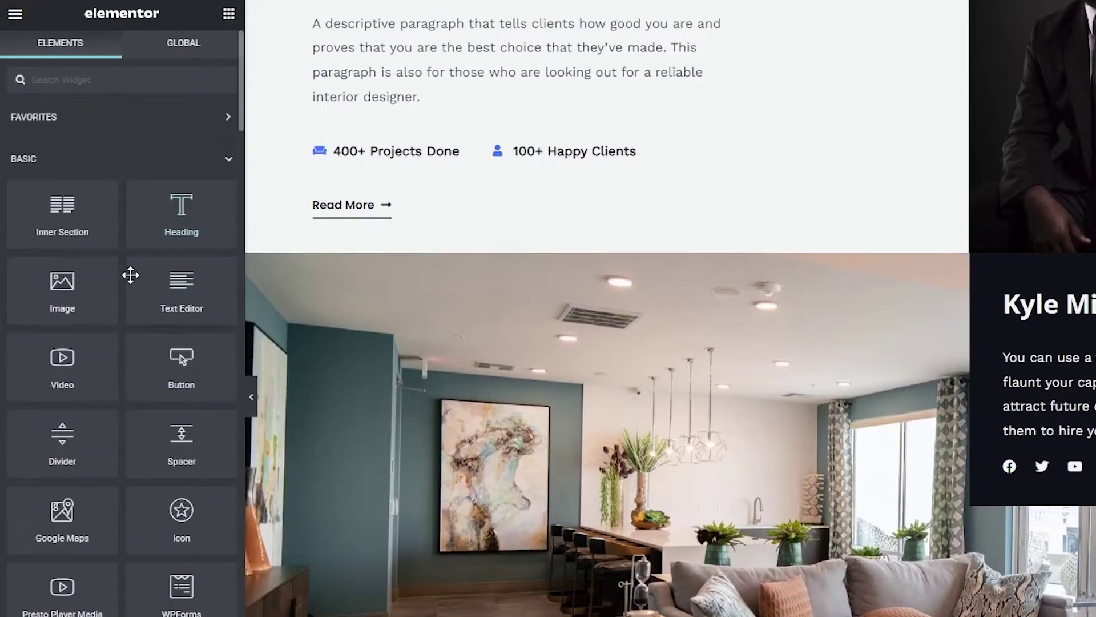
pyautogui.scroll(-2, 72, 291)
pyautogui.scroll(-1, 740, 399)
pyautogui.scroll(-4, 740, 400)
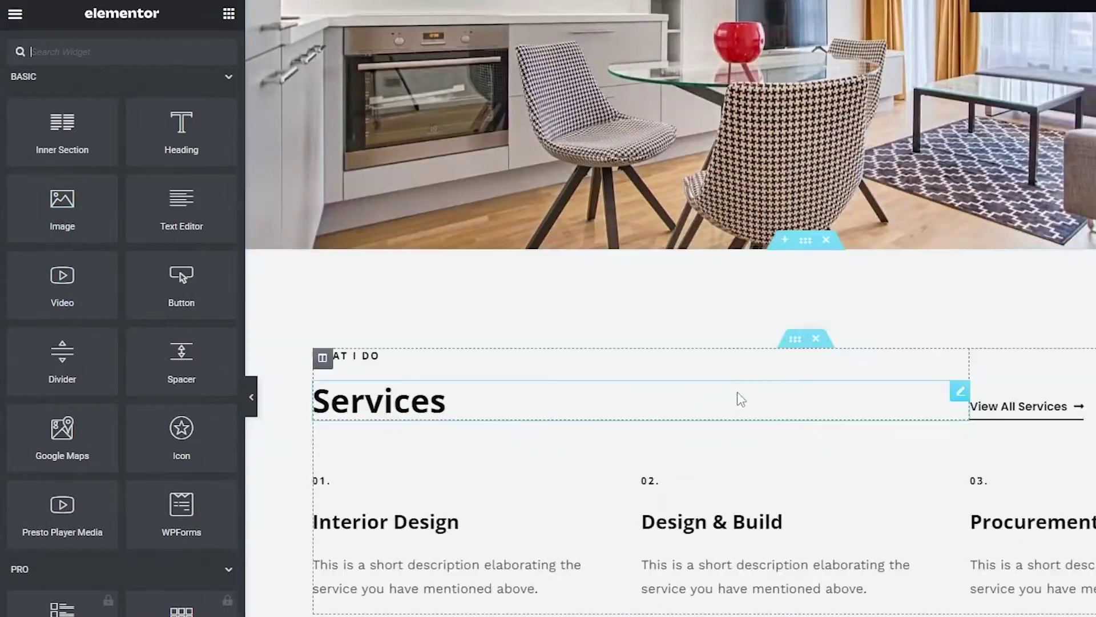
pyautogui.scroll(4, 740, 400)
pyautogui.scroll(-5, 740, 406)
pyautogui.scroll(2, 156, 439)
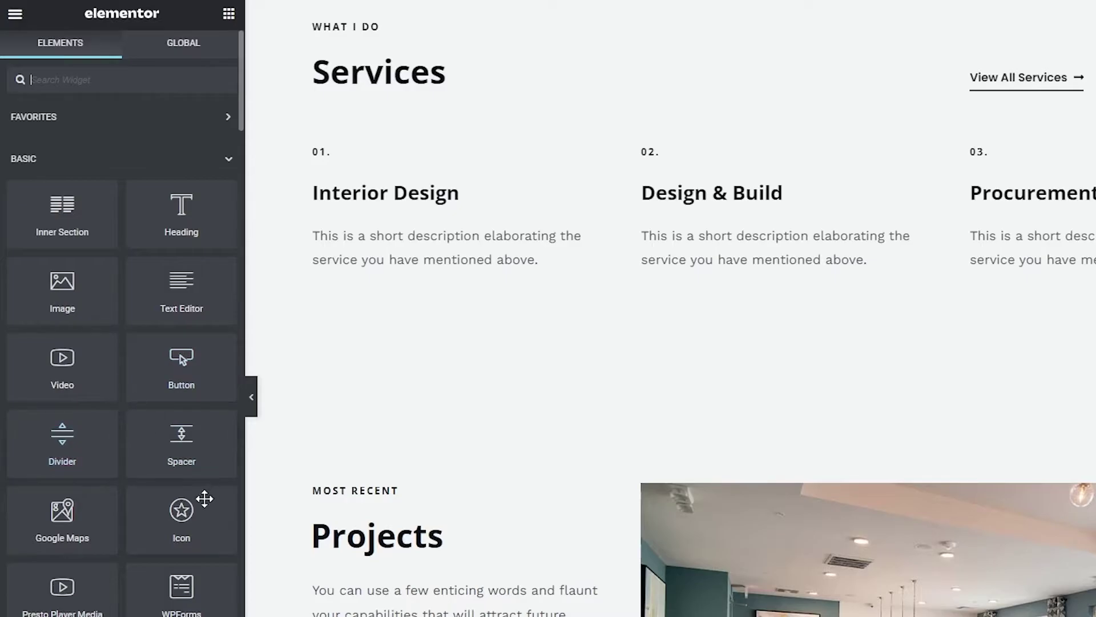
pyautogui.scroll(-3, 92, 515)
pyautogui.scroll(3, 107, 536)
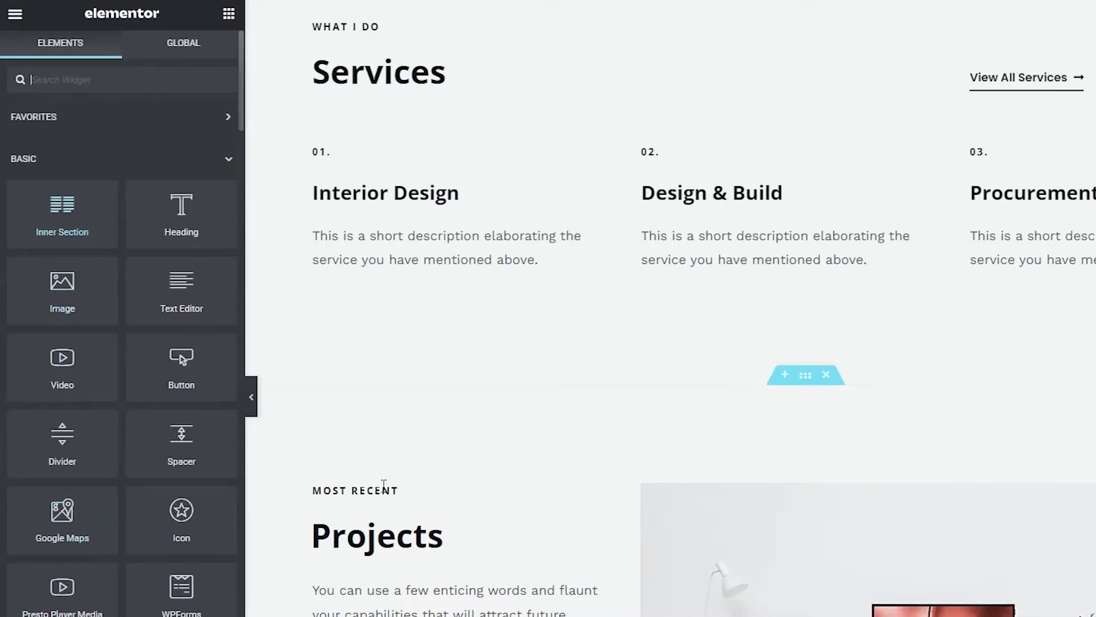
pyautogui.scroll(-10, 384, 484)
pyautogui.scroll(-15, 59, 417)
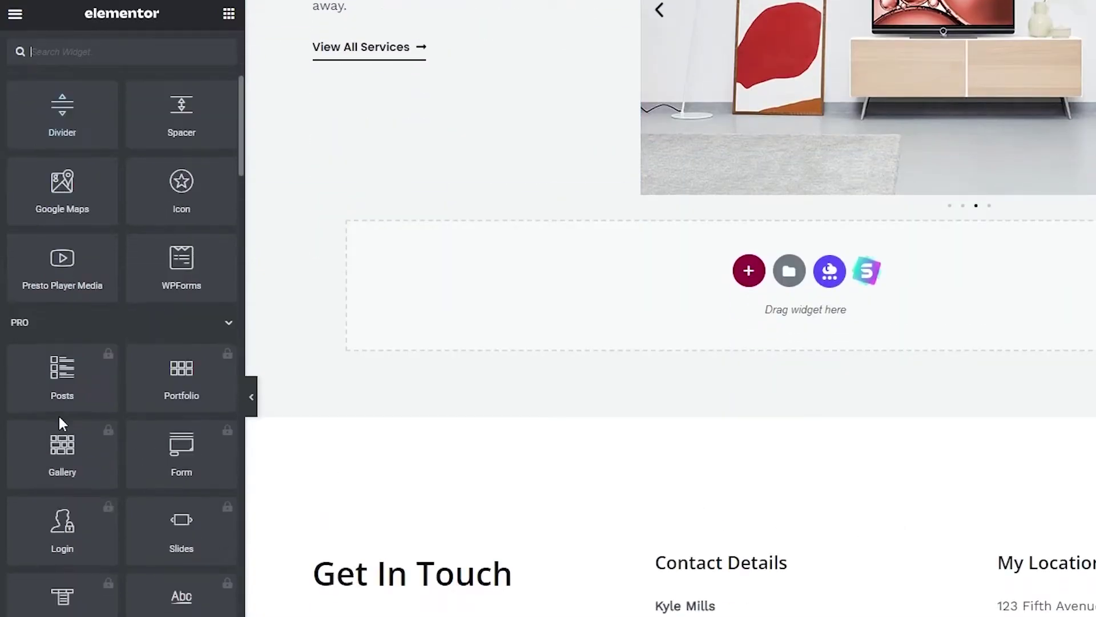
pyautogui.scroll(-2, 106, 410)
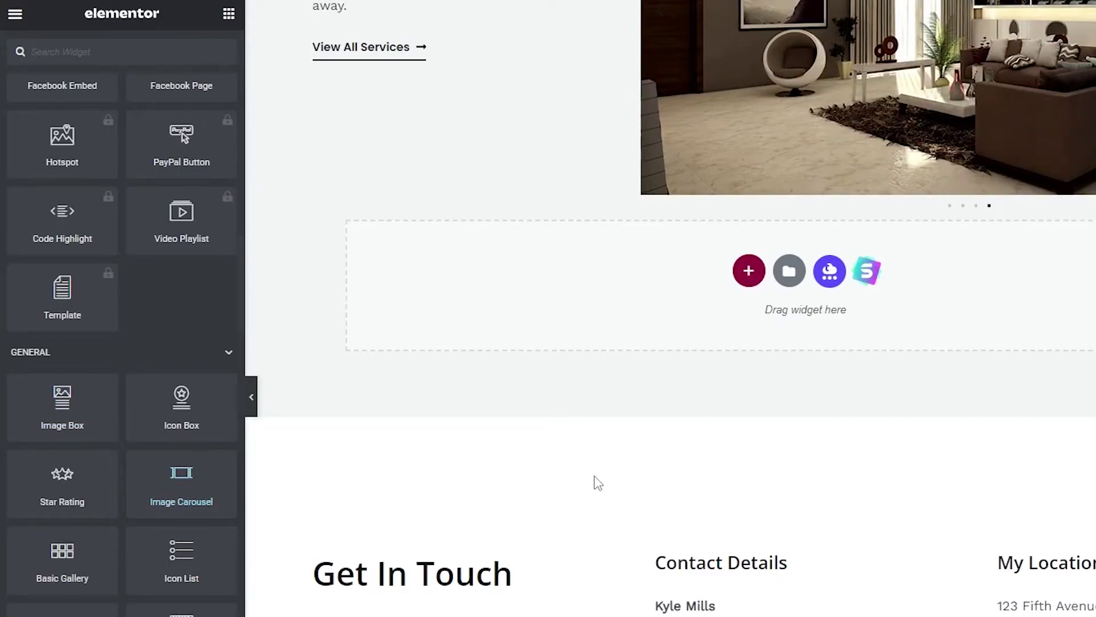
# Step: Select the Projects section's image carousel for editing and review its content settings and the surrounding page sections
pyautogui.scroll(3, 598, 483)
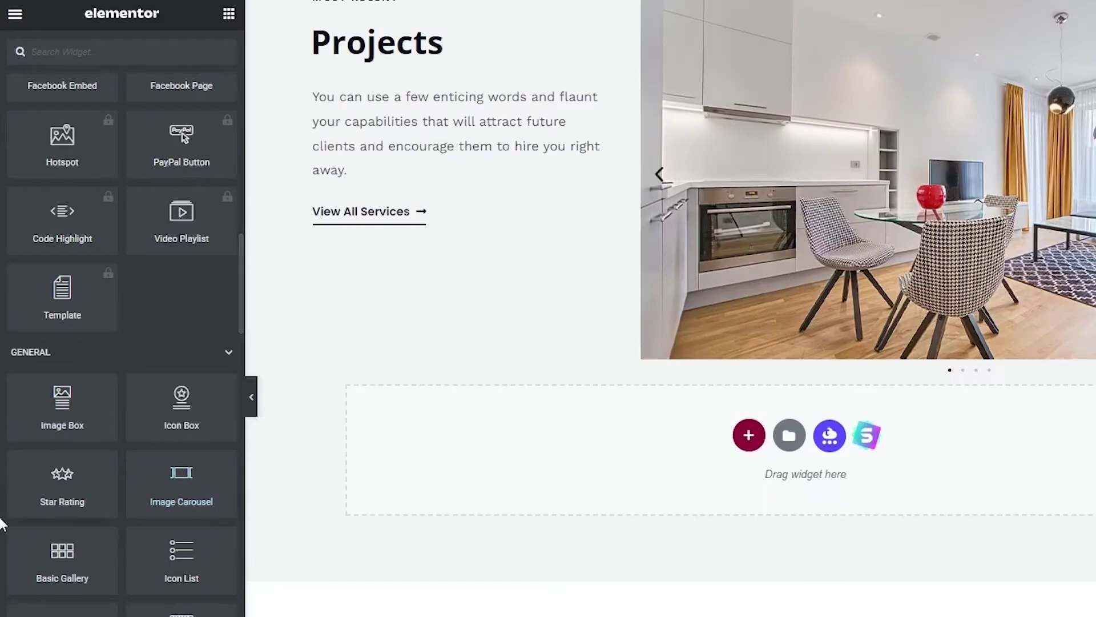
pyautogui.scroll(4, 700, 472)
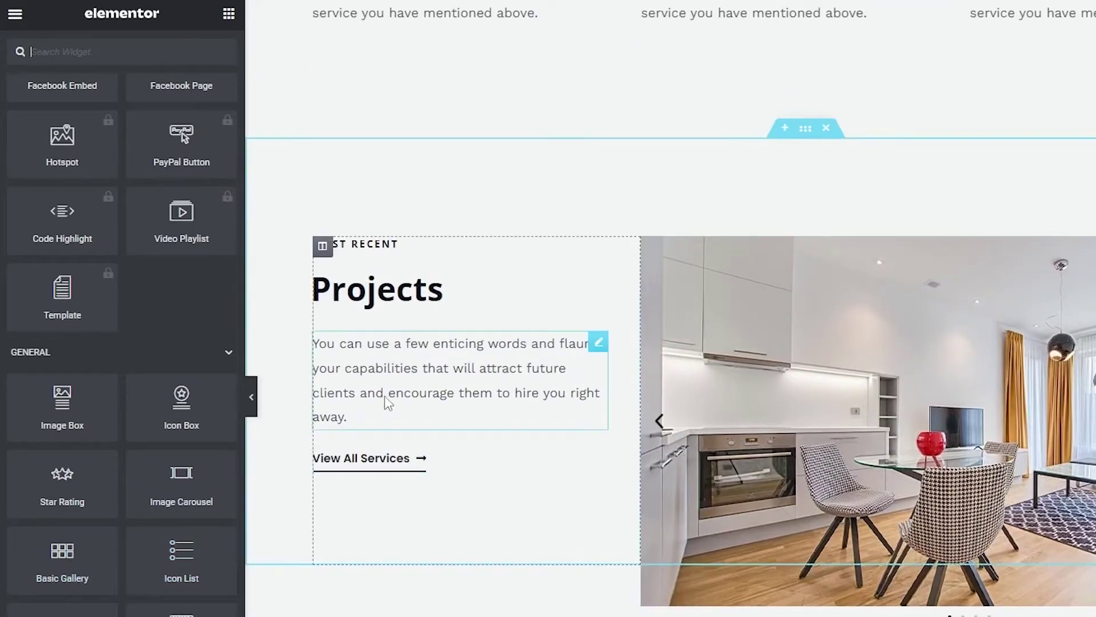
pyautogui.scroll(8, 748, 474)
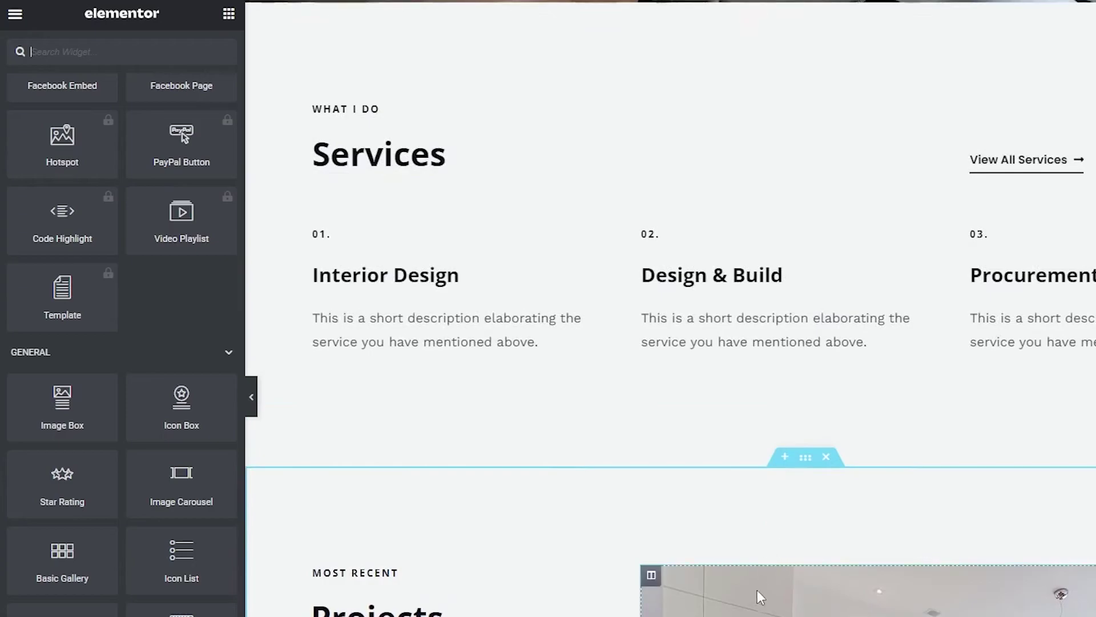
pyautogui.scroll(-5, 991, 505)
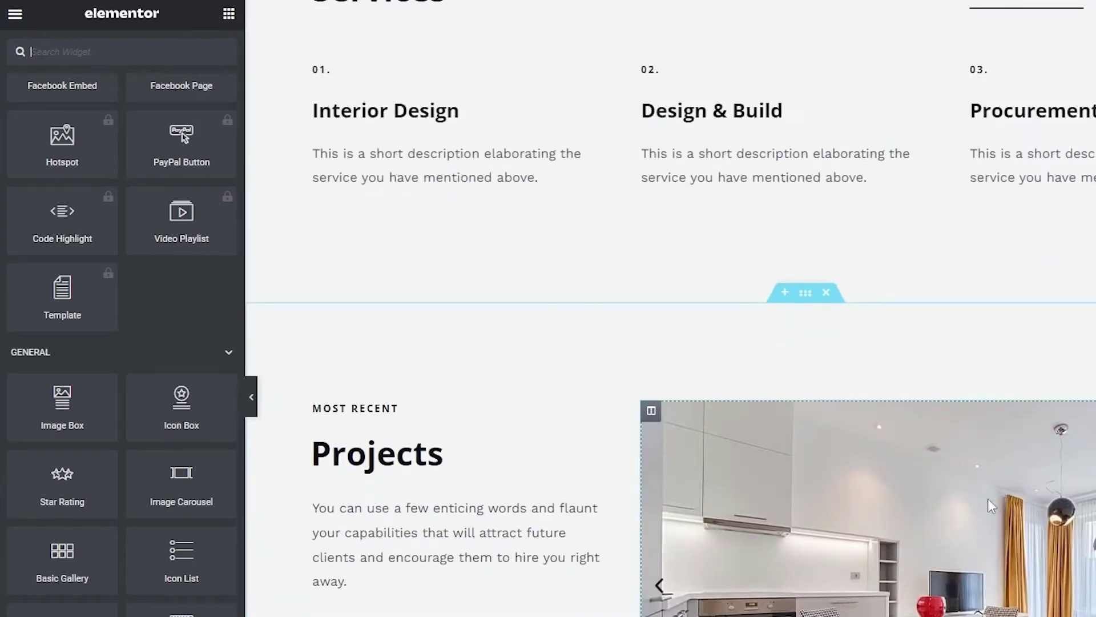
pyautogui.click(943, 478)
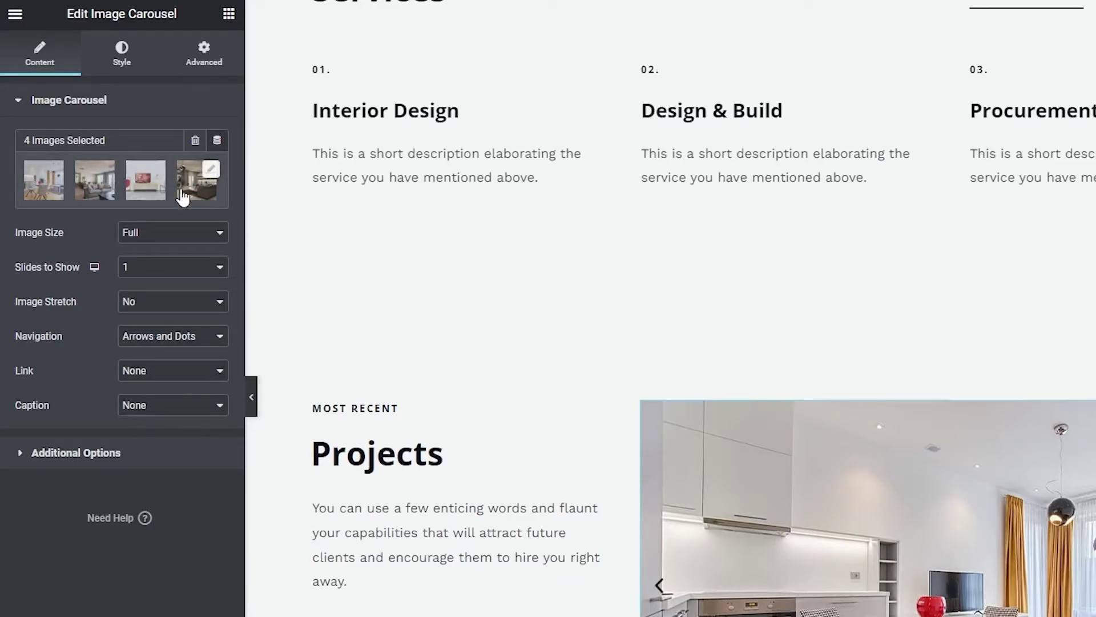
pyautogui.scroll(5, 837, 549)
pyautogui.scroll(-3, 864, 553)
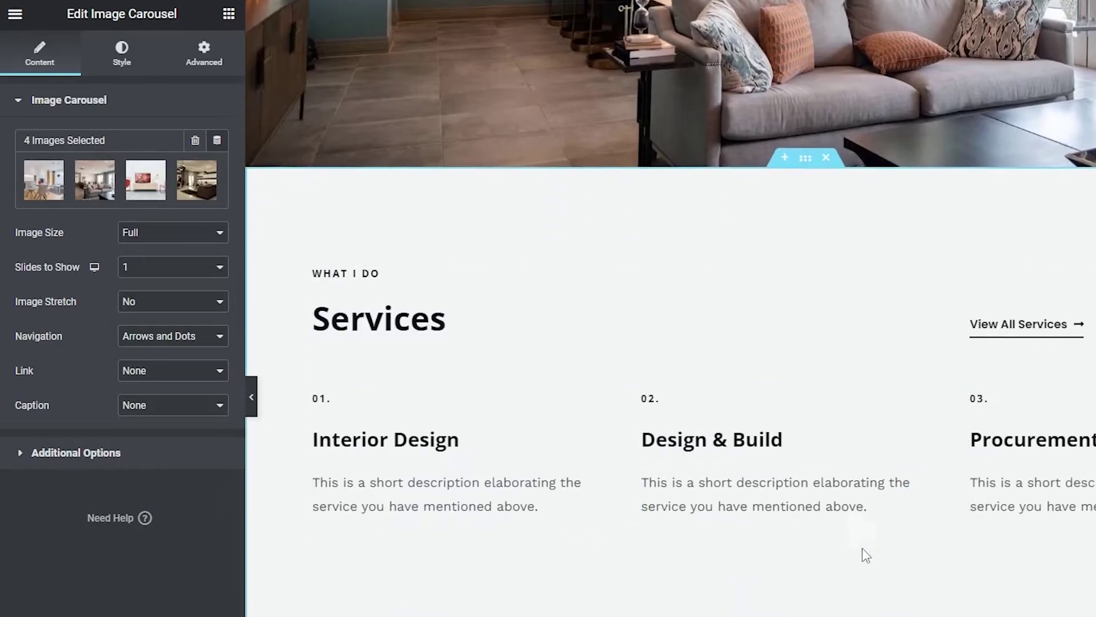
pyautogui.scroll(15, 863, 551)
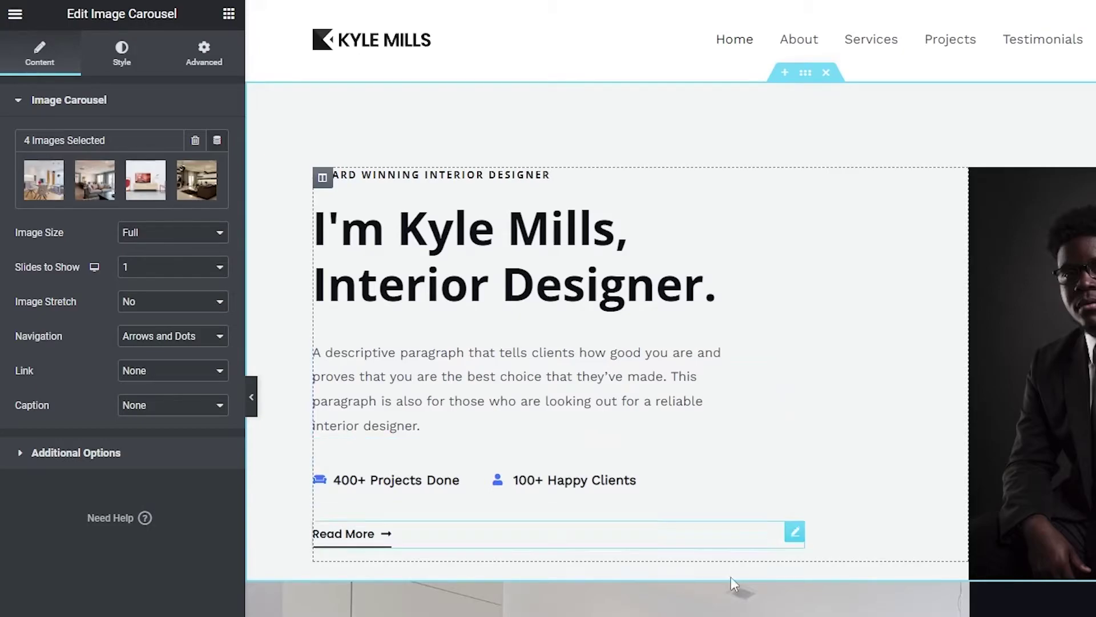
# Step: Return to the widget list and try placing a Video widget in the empty area below the Projects carousel
pyautogui.click(742, 31)
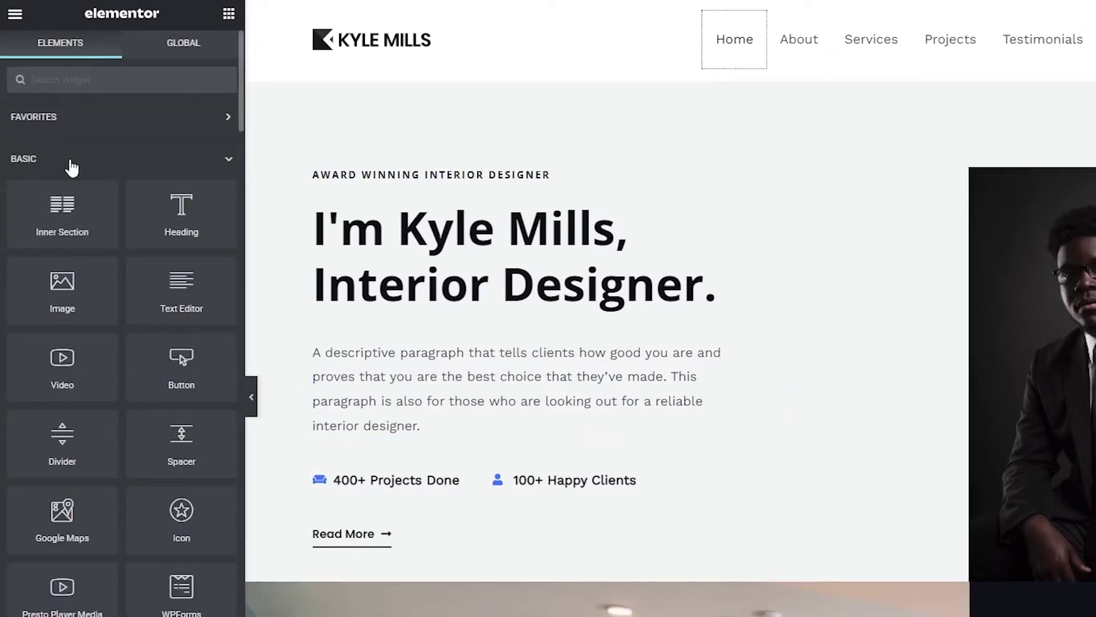
pyautogui.scroll(-2, 162, 269)
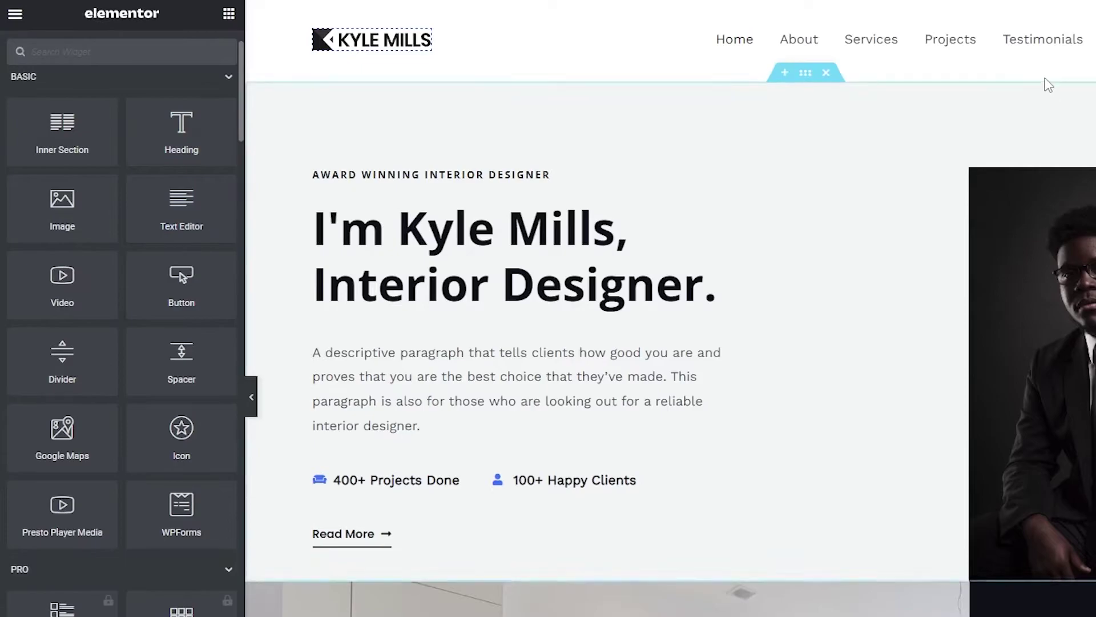
pyautogui.scroll(-4, 902, 147)
pyautogui.scroll(-15, 903, 147)
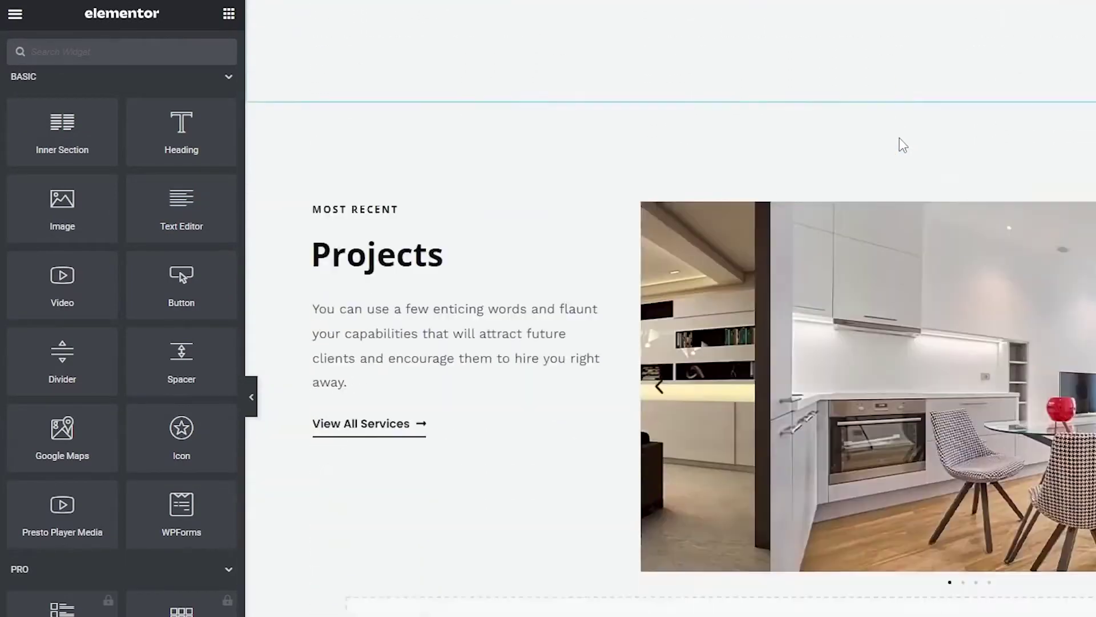
pyautogui.scroll(3, 796, 245)
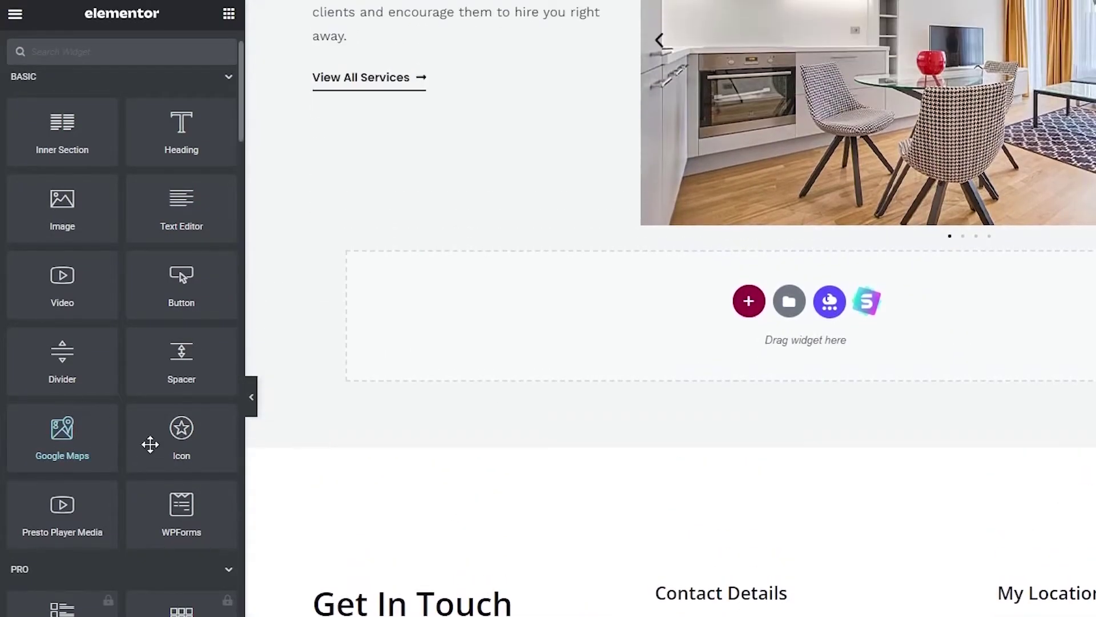
pyautogui.scroll(2, 150, 428)
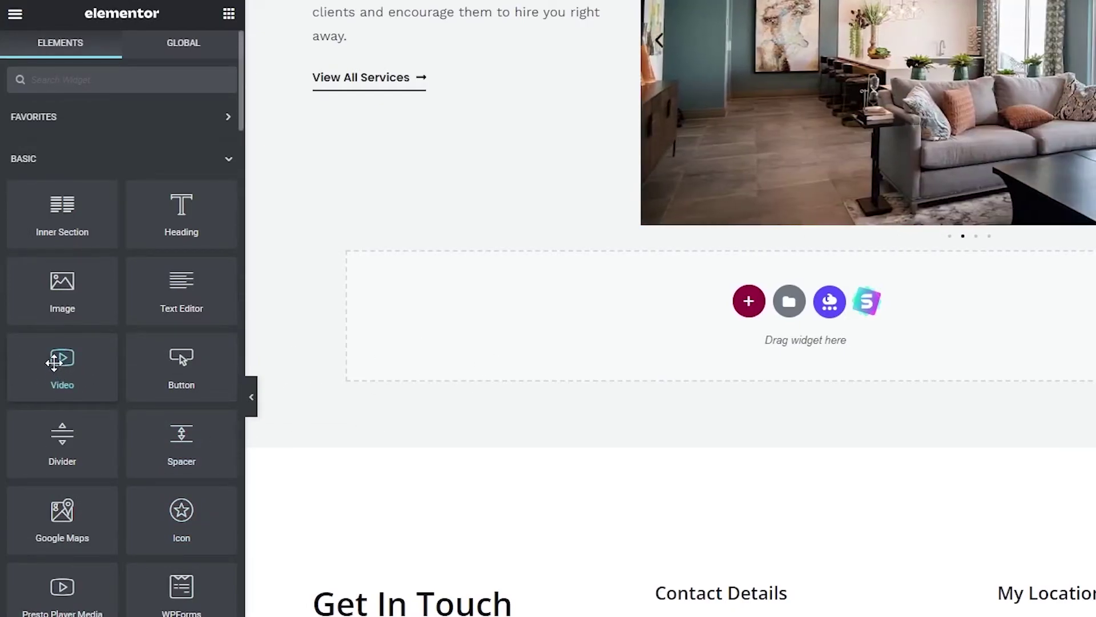
pyautogui.moveTo(86, 379); pyautogui.dragTo(747, 344)
# Step: Select the whole hero section for editing and open its background style settings
pyautogui.scroll(1, 775, 374)
pyautogui.scroll(15, 779, 389)
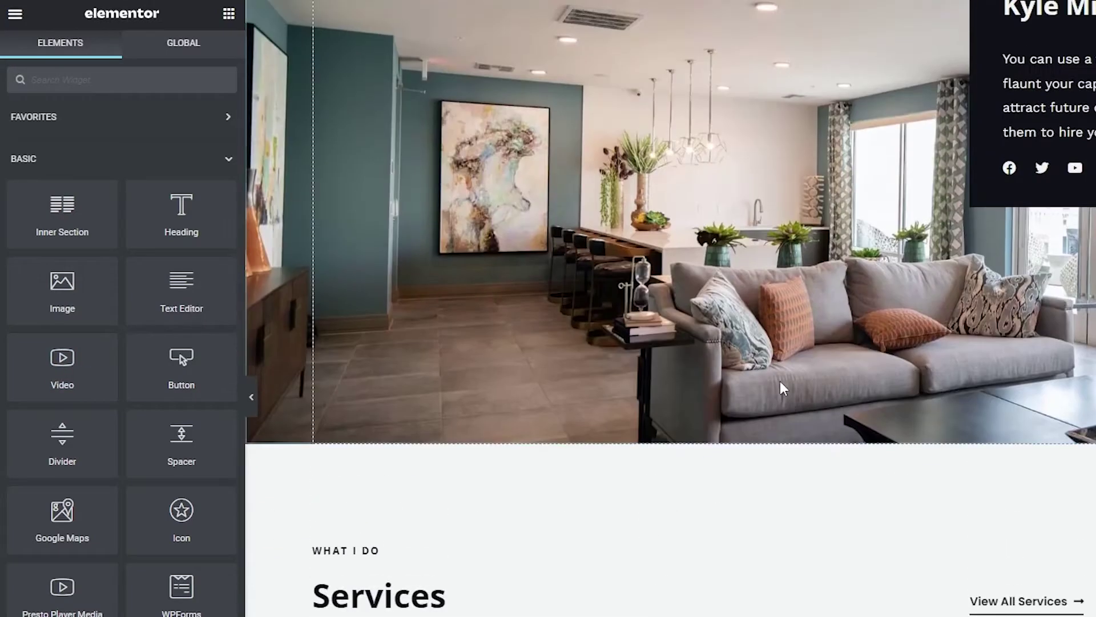
pyautogui.scroll(10, 619, 507)
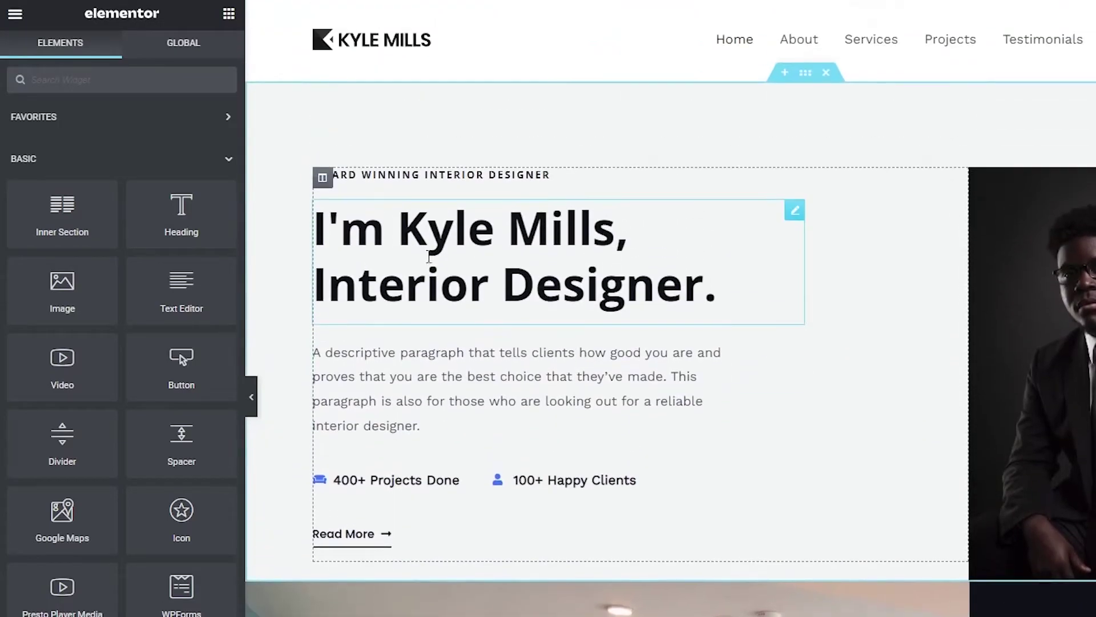
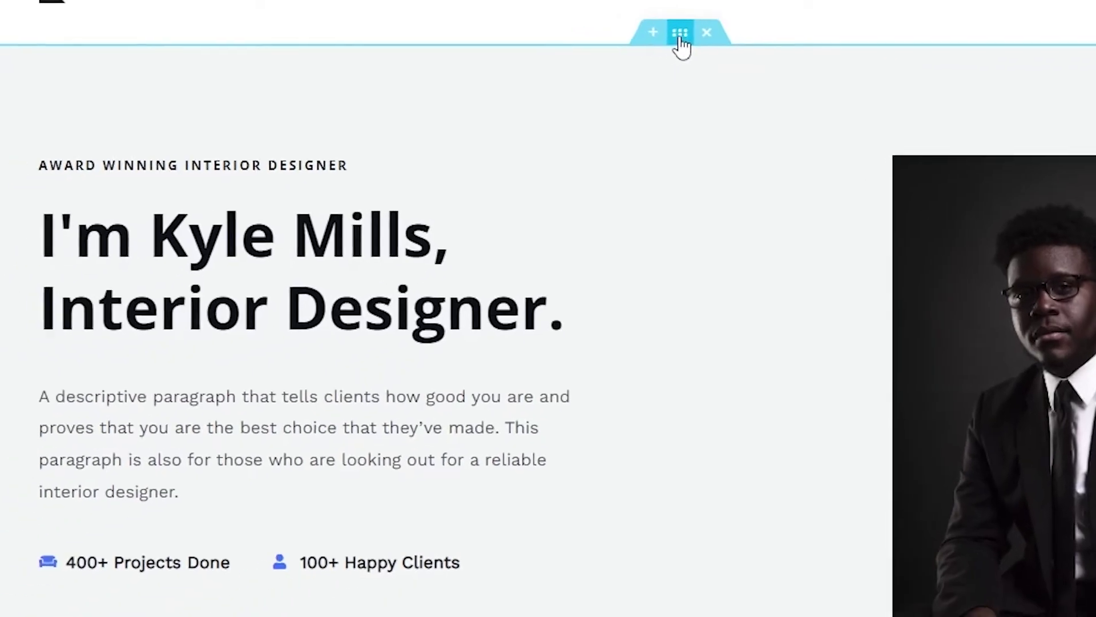
pyautogui.click(636, 28)
pyautogui.click(126, 18)
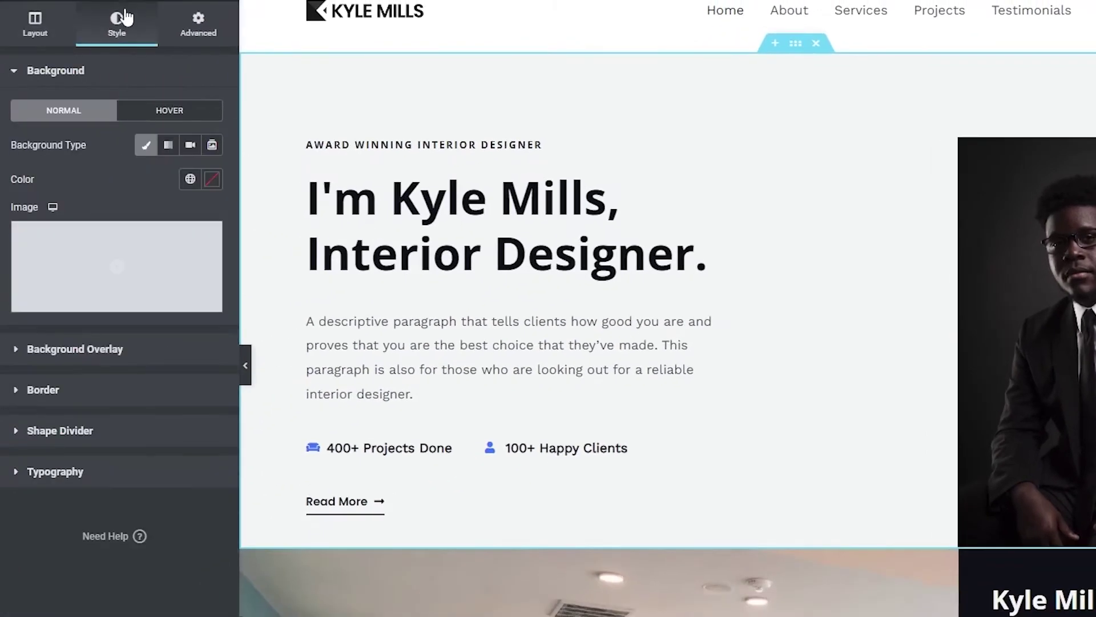
# Step: Open the hero section's background image selection and search the free images for "blue"
pyautogui.moveTo(86, 256)
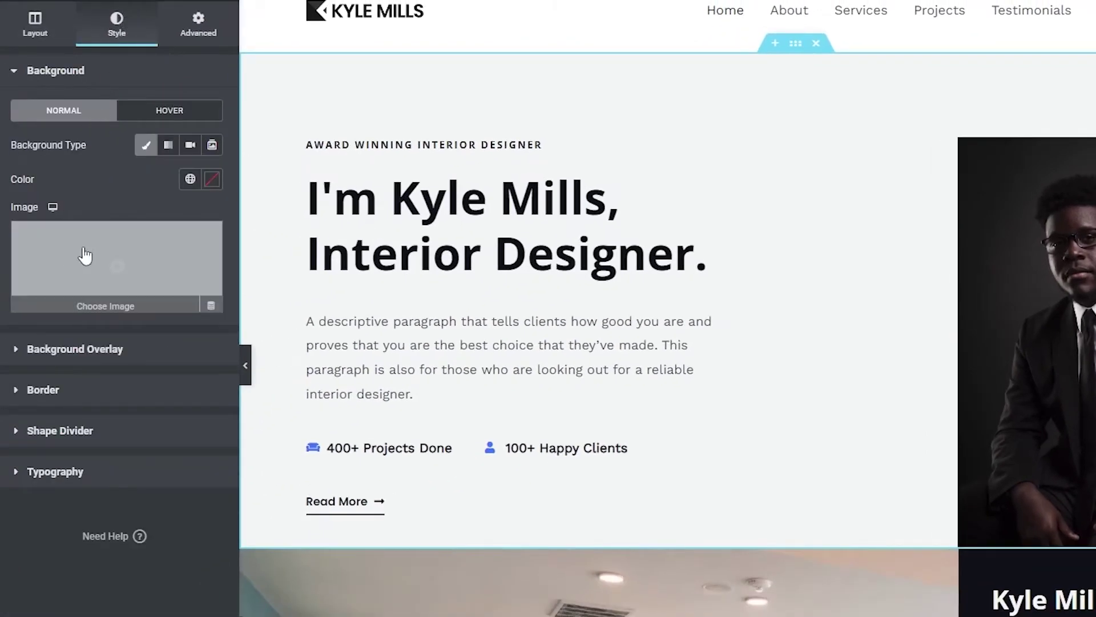
pyautogui.click(129, 308)
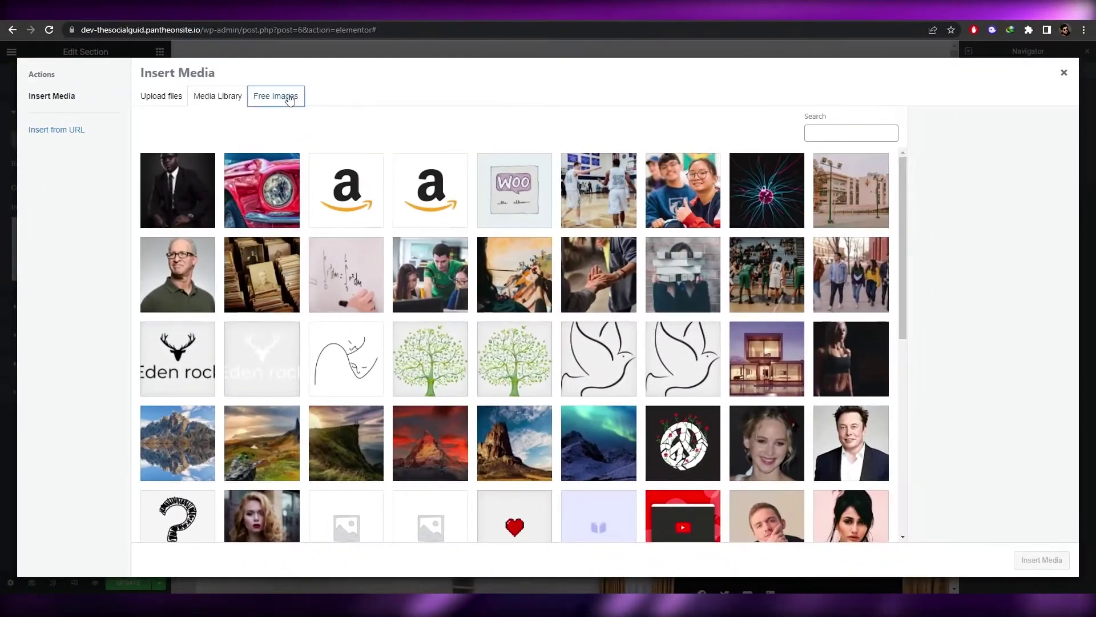
pyautogui.click(290, 98)
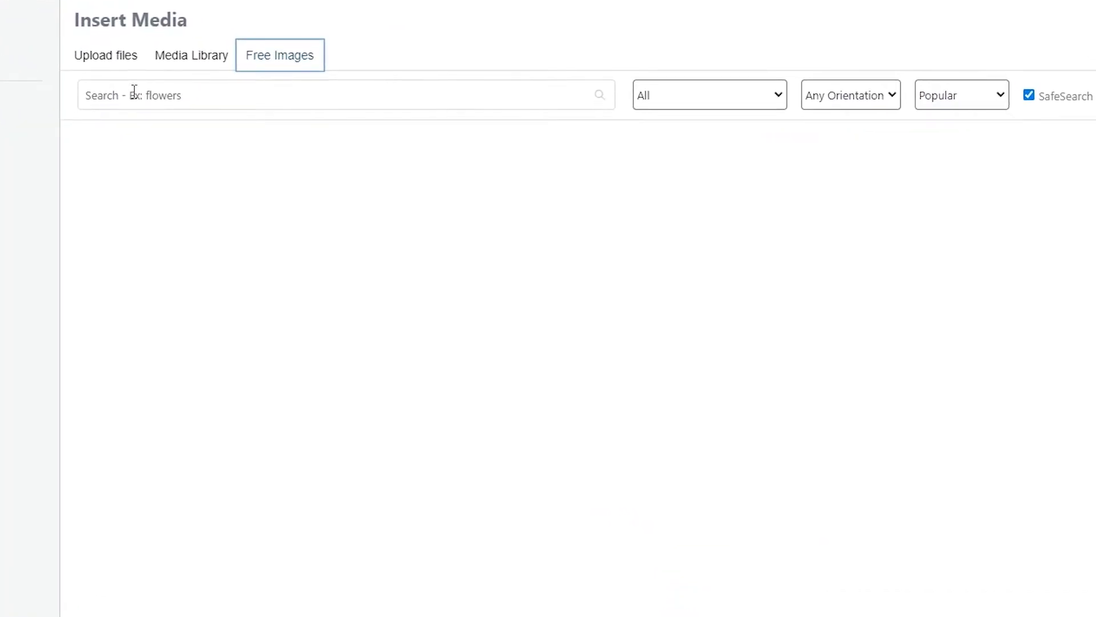
pyautogui.click(272, 90)
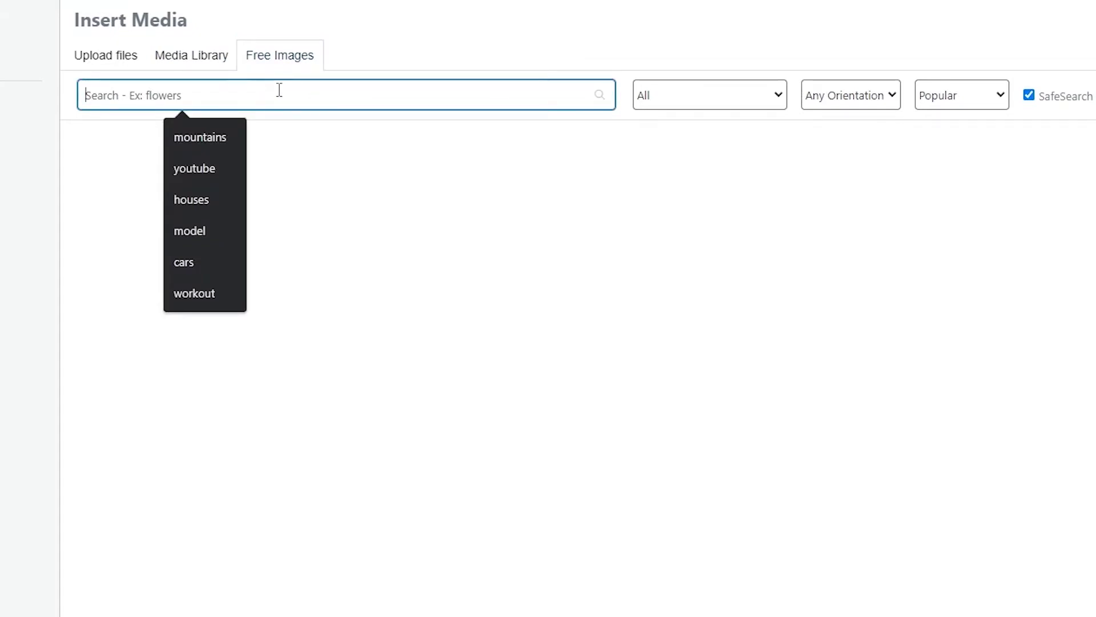
pyautogui.write('blue')
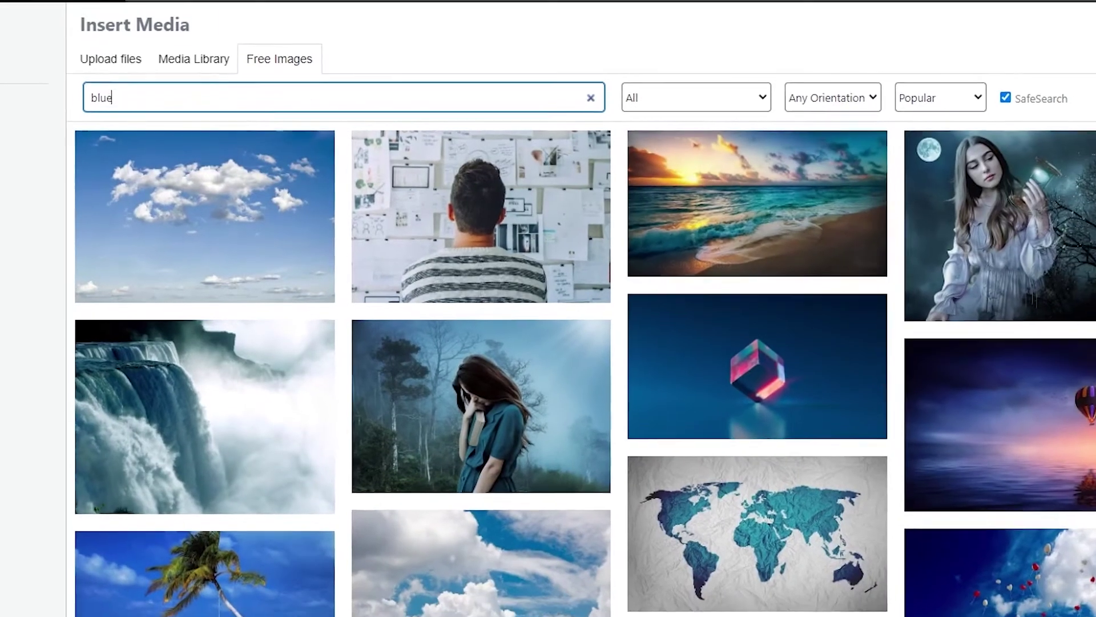
# Step: Insert the blue Space, Stars, Universe picture from the free images as the hero section's background
pyautogui.scroll(-10, 399, 320)
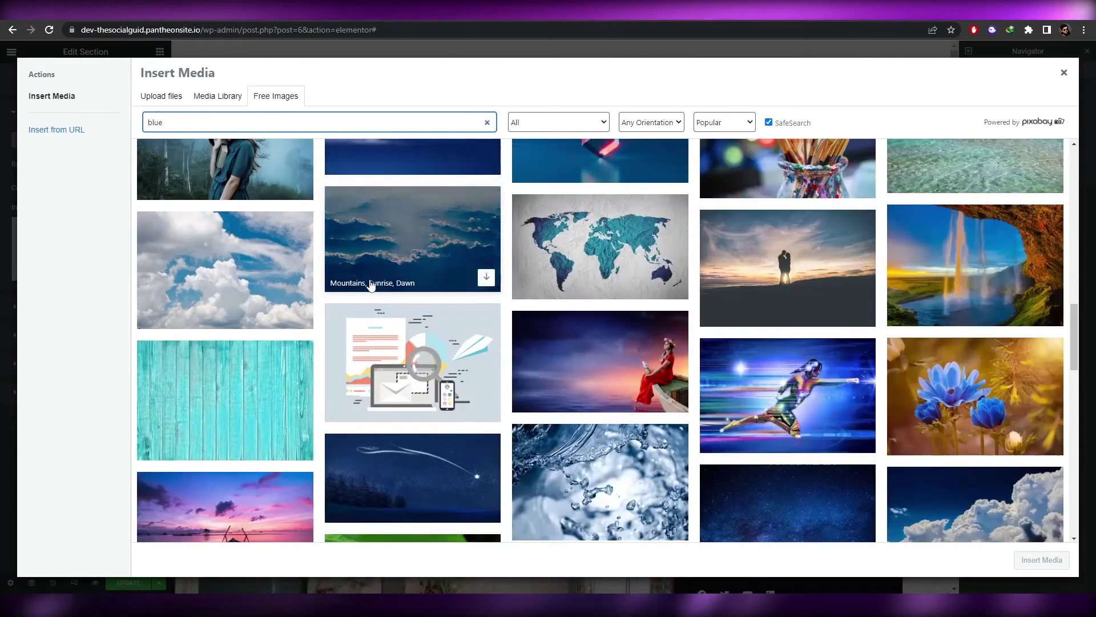
pyautogui.scroll(-5, 432, 479)
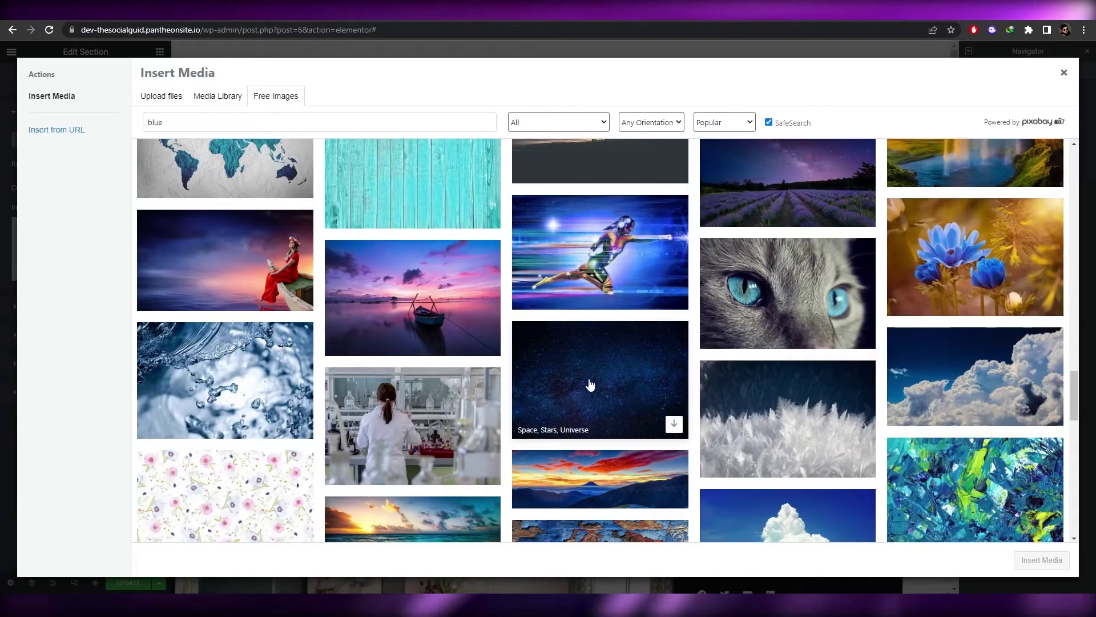
pyautogui.click(587, 384)
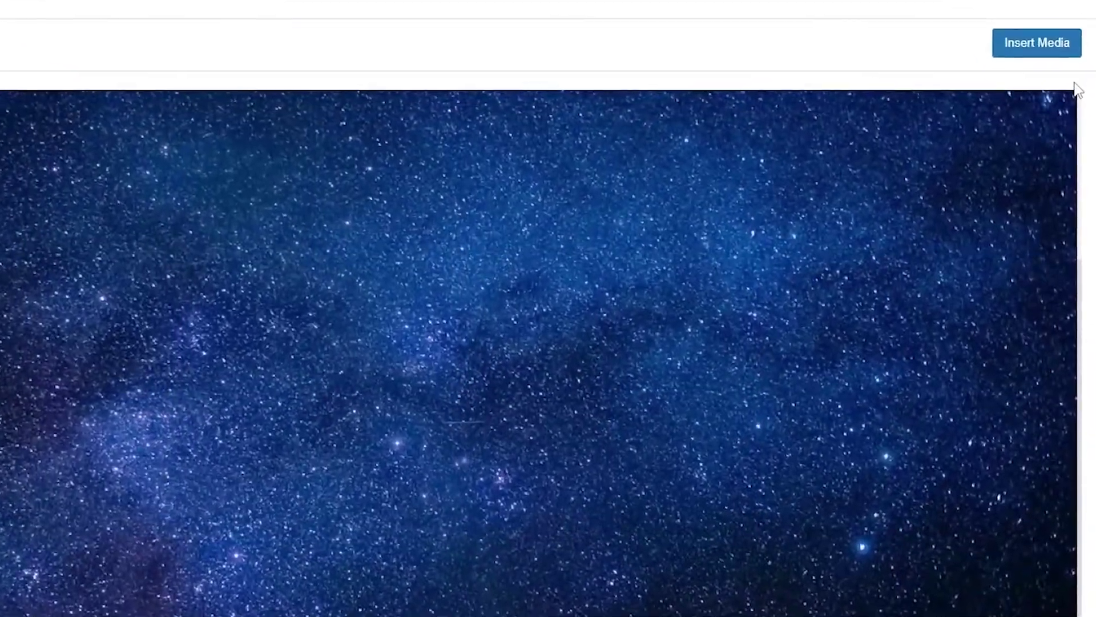
pyautogui.click(1011, 91)
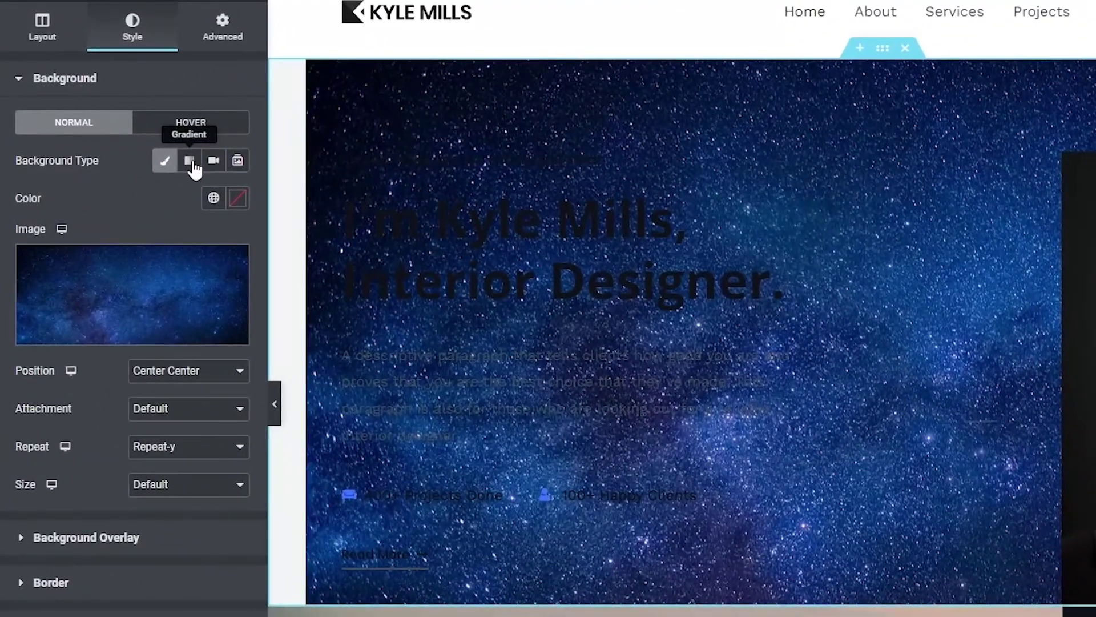
# Step: Change the hero section's background type to Gradient and set its first color to red #F90000
pyautogui.click(190, 161)
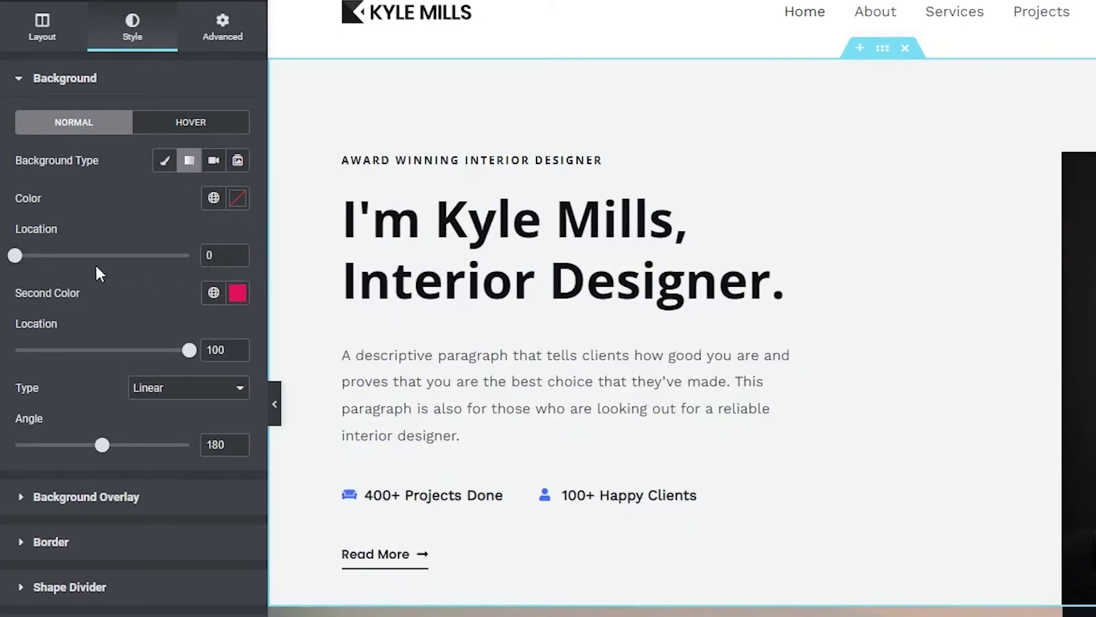
pyautogui.click(237, 198)
pyautogui.click(191, 306)
pyautogui.moveTo(191, 306); pyautogui.dragTo(255, 265)
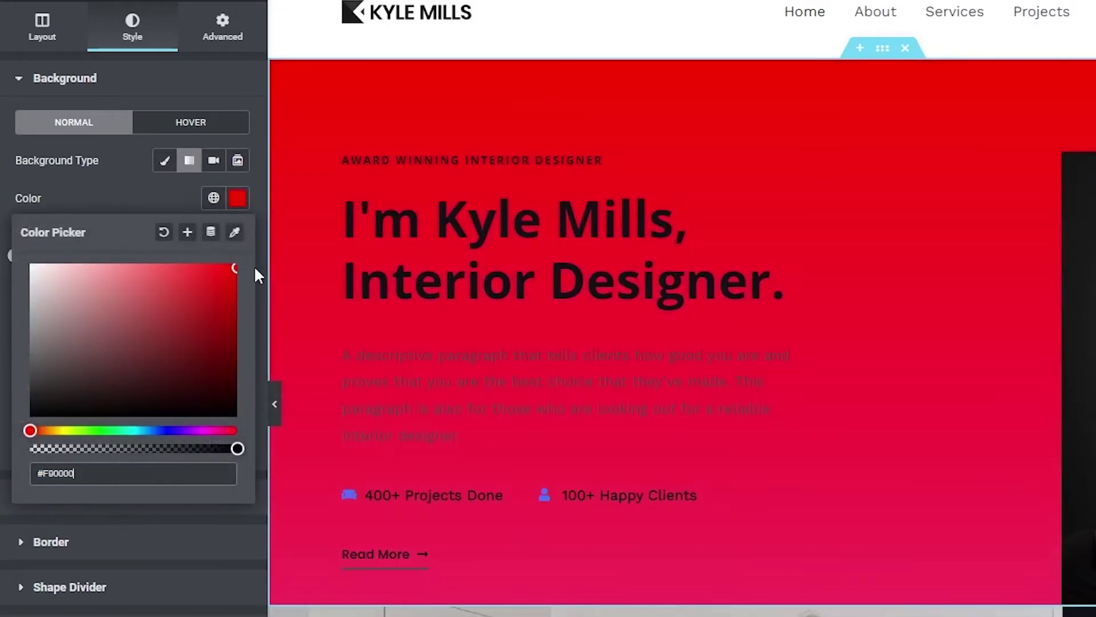
pyautogui.click(142, 192)
# Step: Set the second color of the hero section's gradient to white #FFFFFF and check the section
pyautogui.click(237, 293)
pyautogui.moveTo(174, 379)
pyautogui.mouseDown()
pyautogui.moveTo(62, 482)
pyautogui.moveTo(1, 320)
pyautogui.mouseUp()
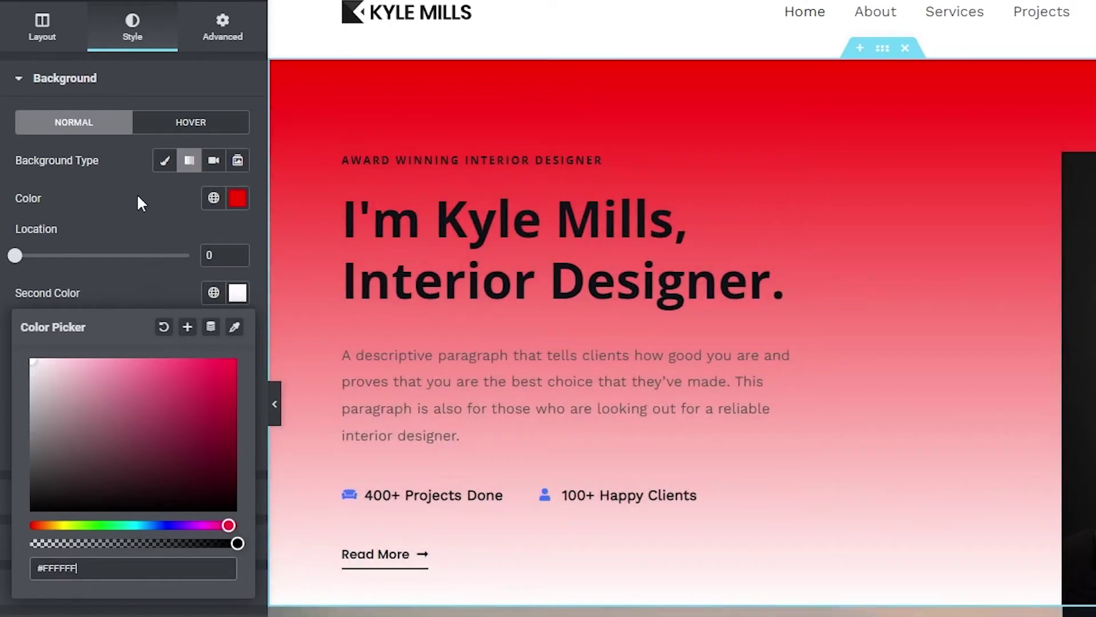
pyautogui.click(139, 203)
pyautogui.scroll(-1, 834, 522)
pyautogui.scroll(1, 830, 521)
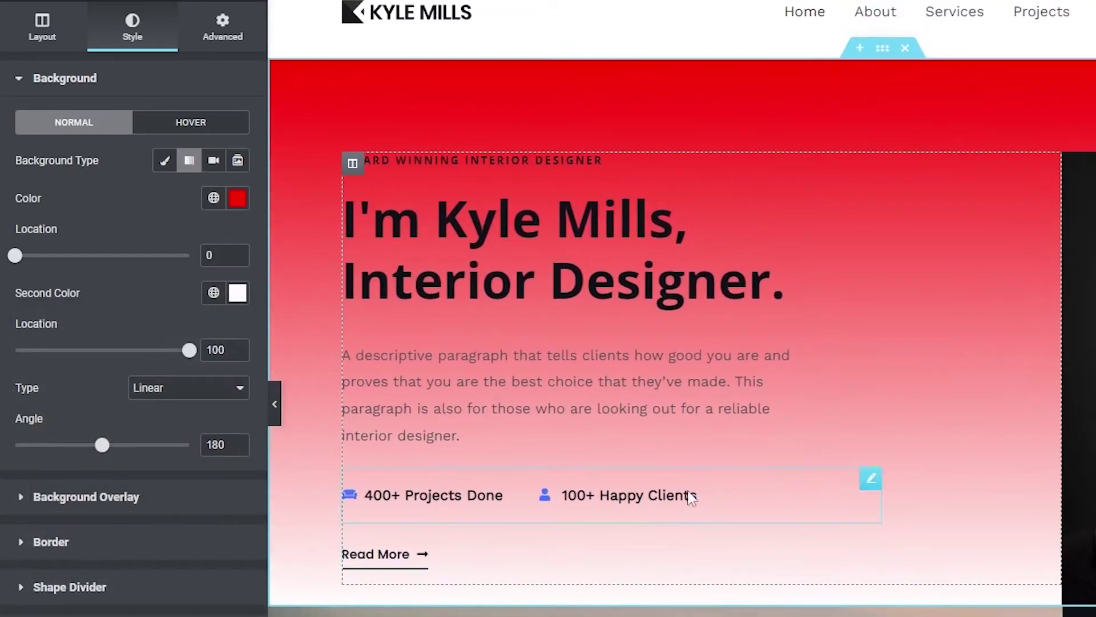
pyautogui.scroll(-2, 692, 498)
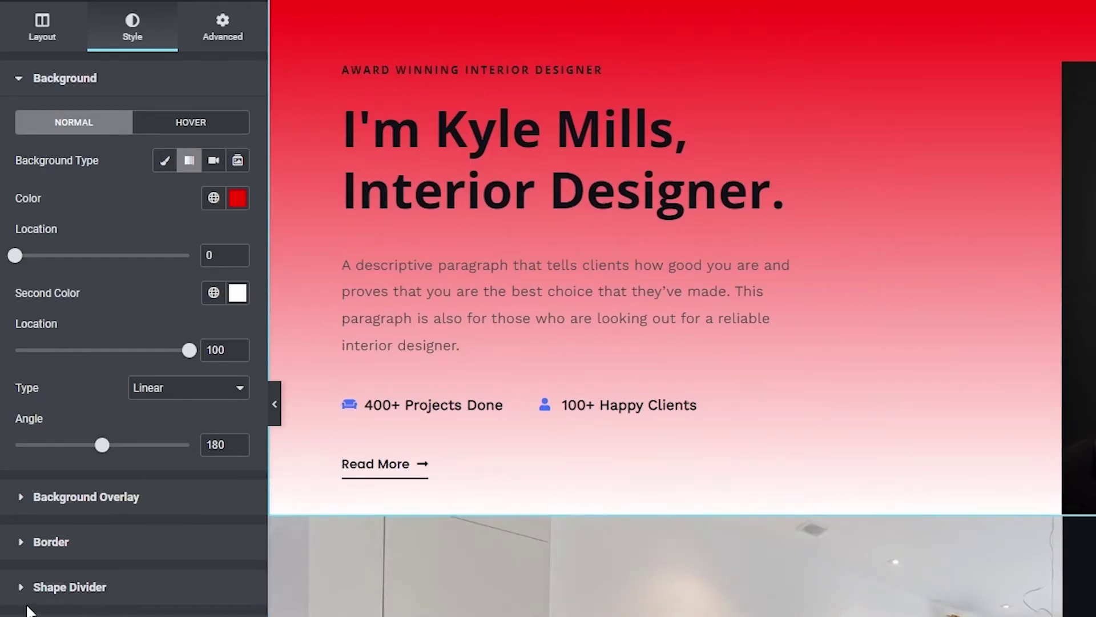
# Step: Try the Drops shape divider on the hero section's bottom edge, and reset the divider type to None
pyautogui.click(22, 588)
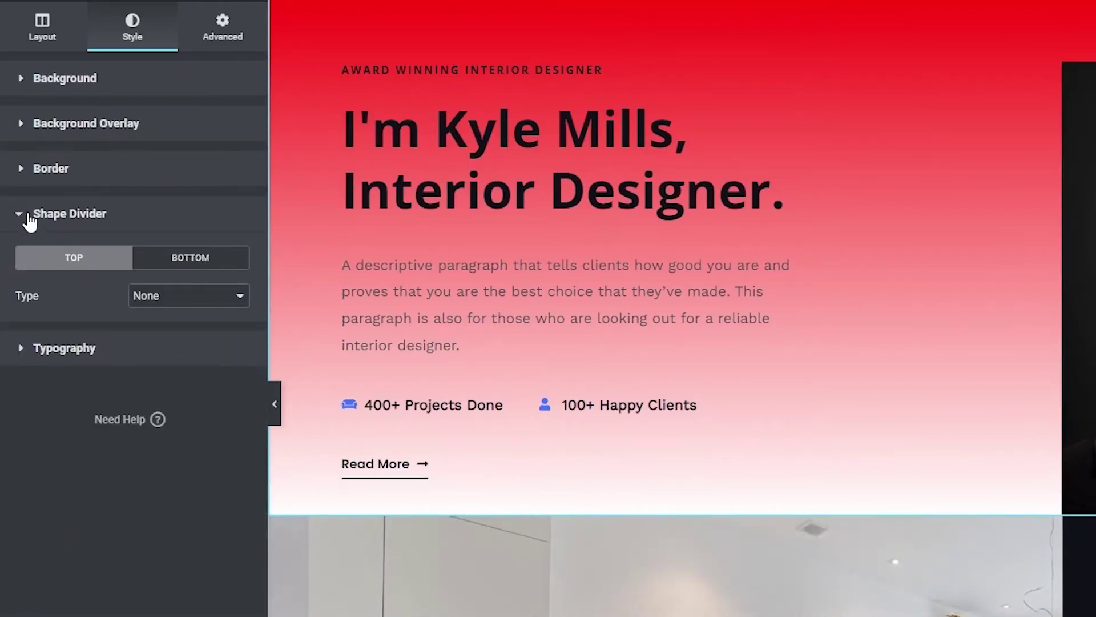
pyautogui.click(191, 298)
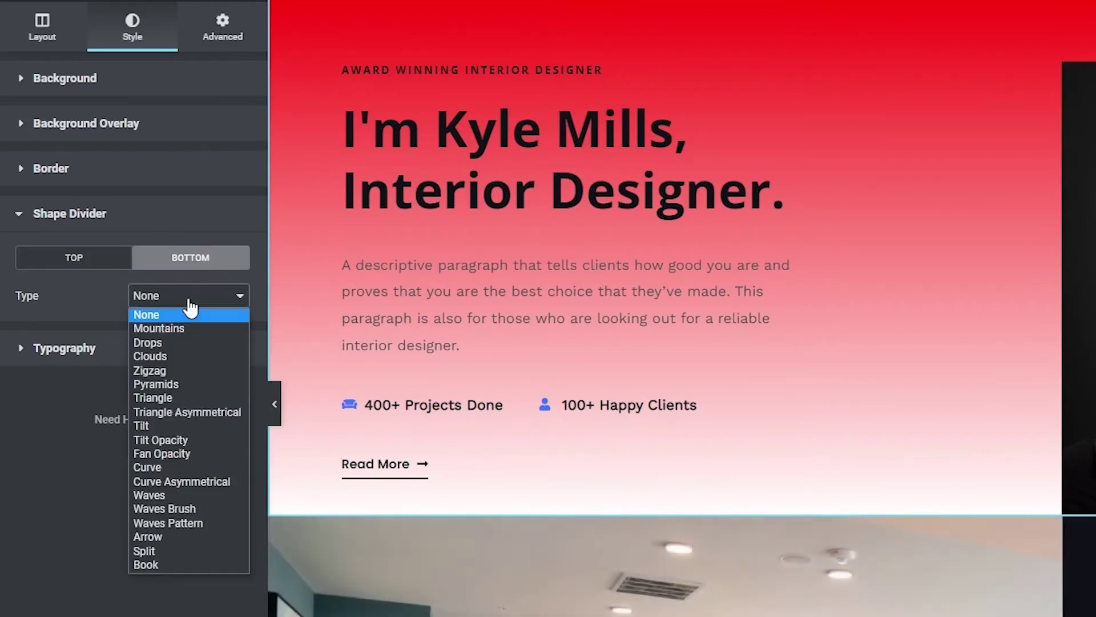
pyautogui.click(182, 341)
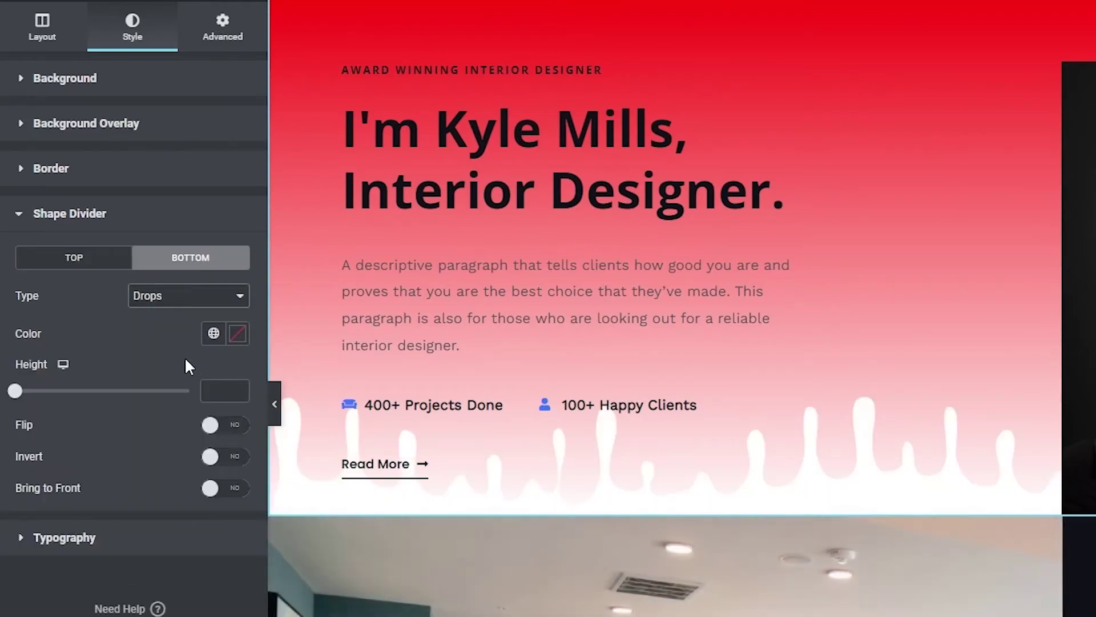
pyautogui.click(188, 295)
pyautogui.click(183, 372)
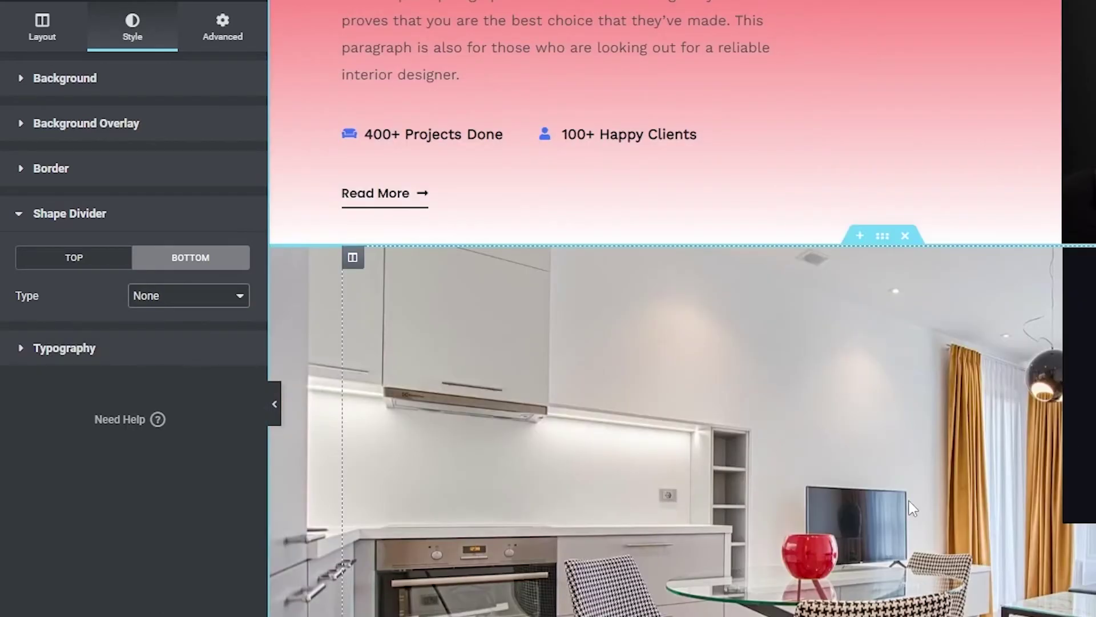
# Step: Review the hero, image and Services sections and update the page to save the changes
pyautogui.scroll(5, 808, 457)
pyautogui.scroll(2, 839, 438)
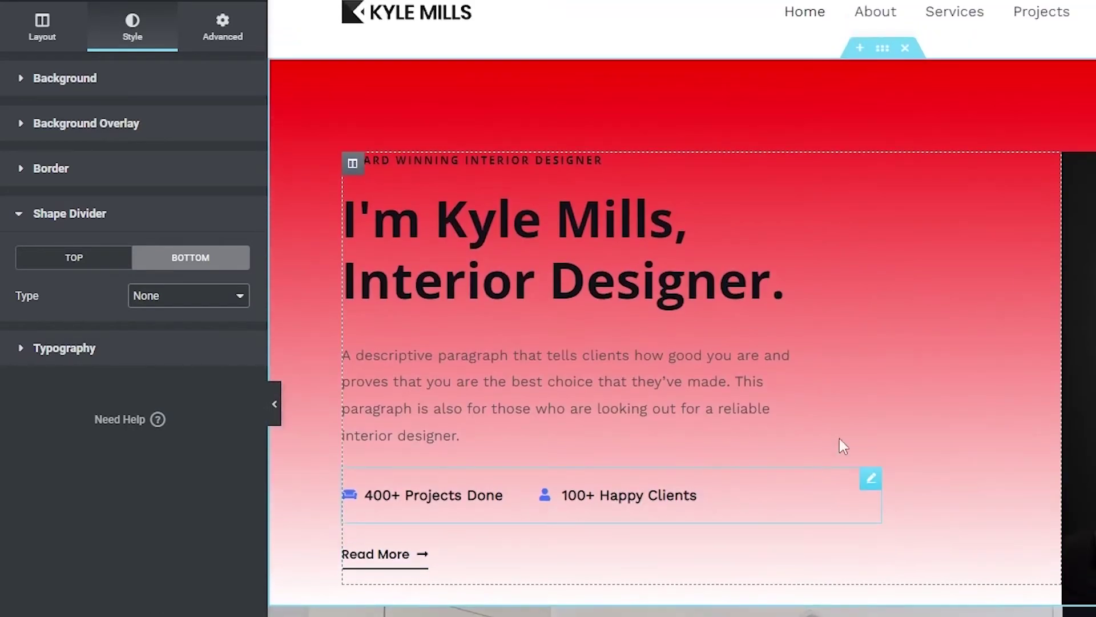
pyautogui.scroll(-10, 766, 350)
pyautogui.scroll(10, 843, 279)
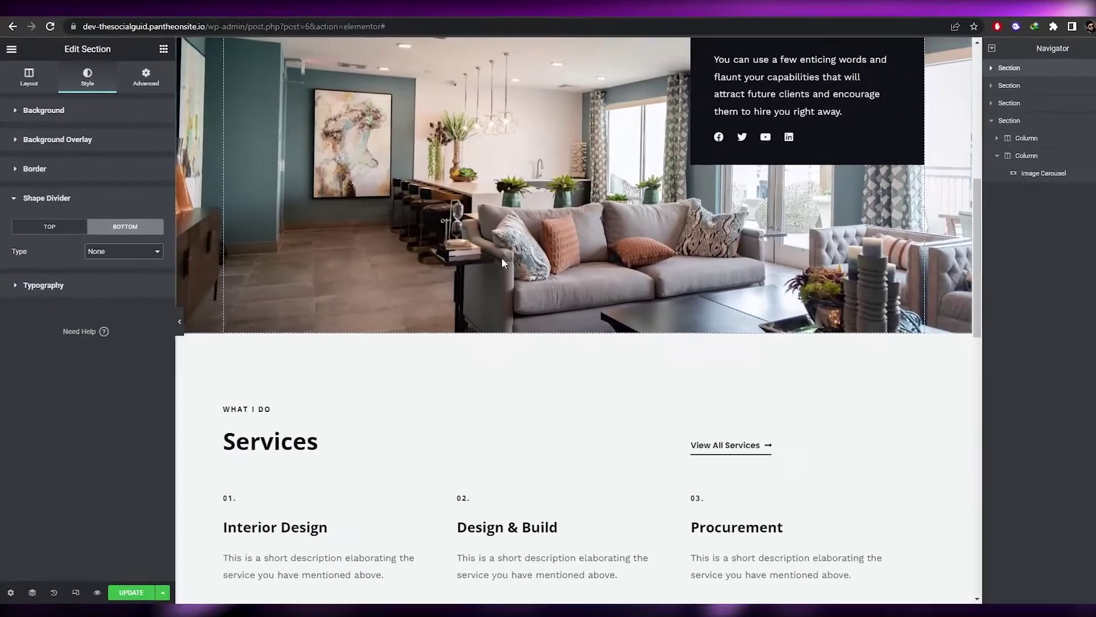
pyautogui.scroll(-3, 501, 262)
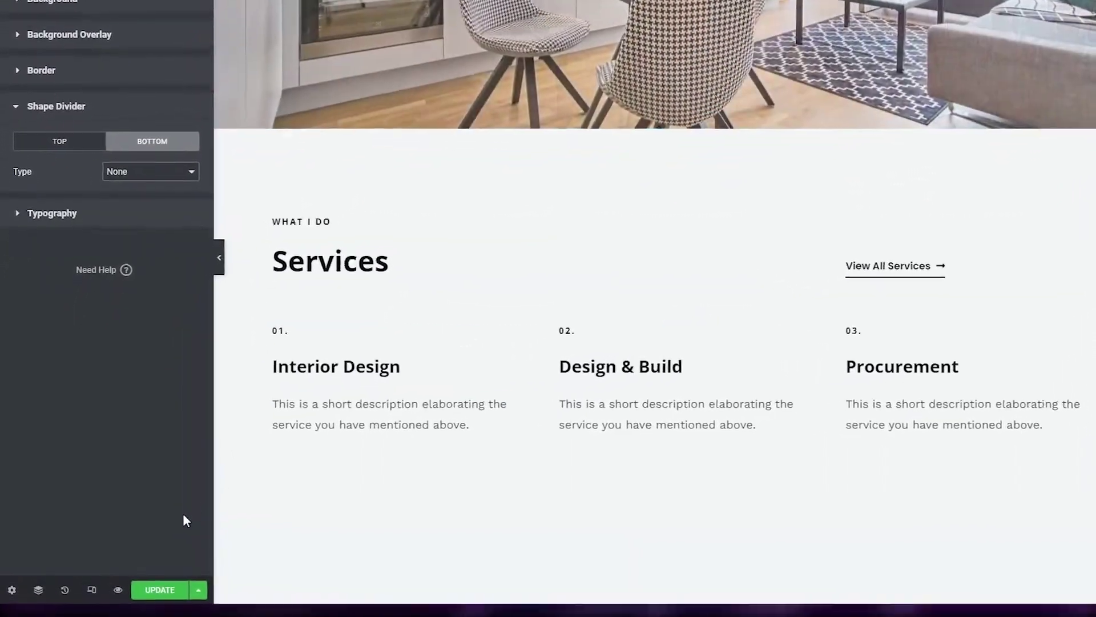
pyautogui.click(181, 597)
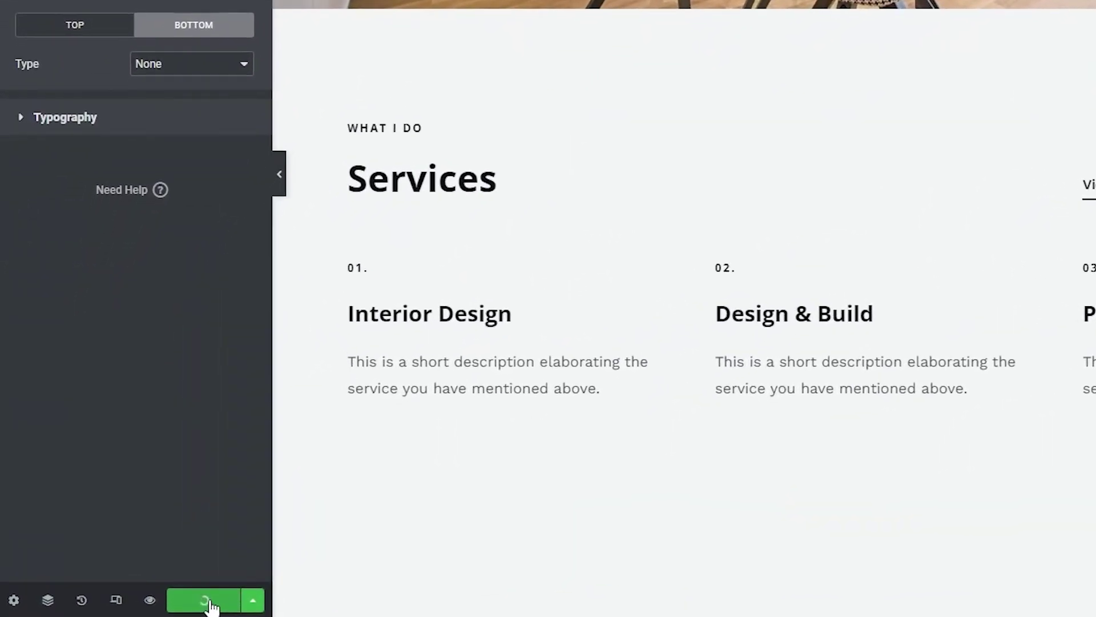
# Step: Exit the Elementor editor to the WordPress page editor and dismiss the block editor welcome guide
pyautogui.scroll(10, 588, 411)
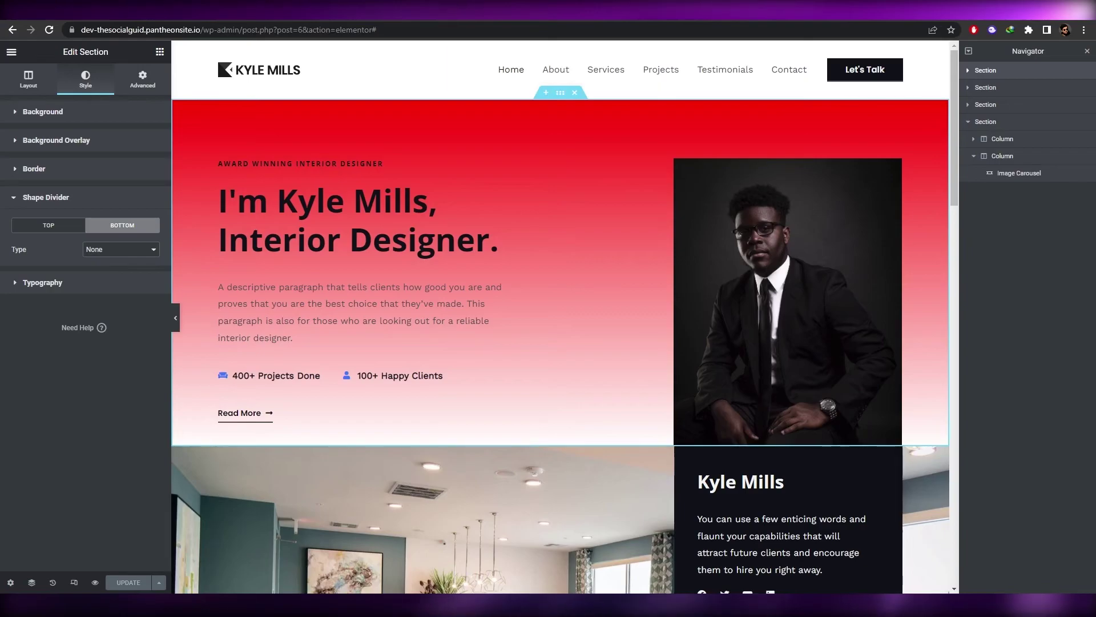
pyautogui.scroll(-2, 292, 469)
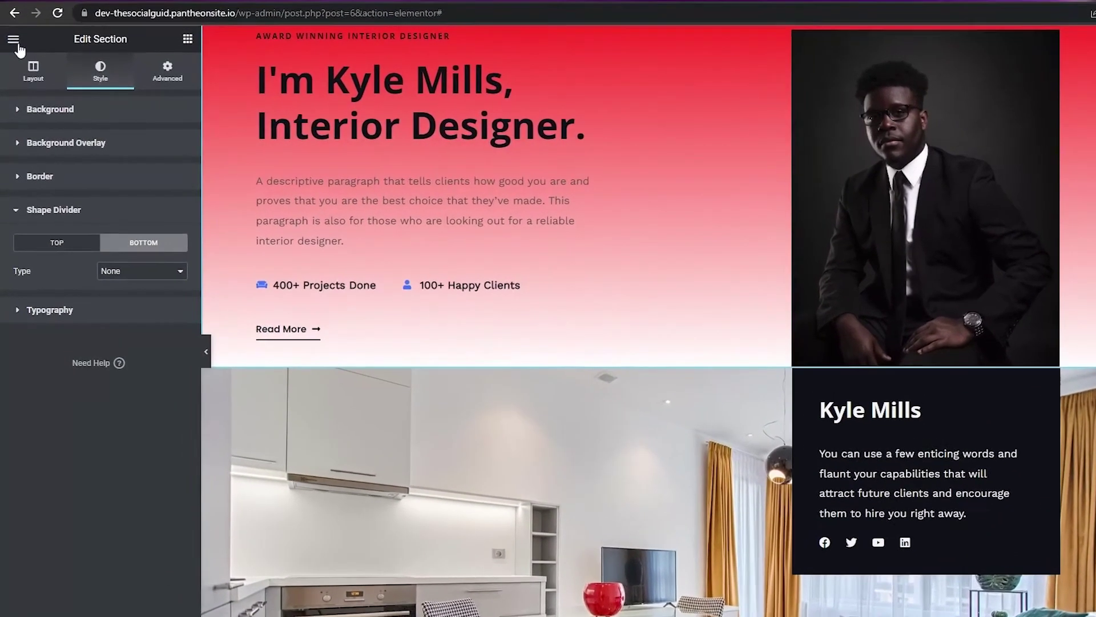
pyautogui.click(12, 52)
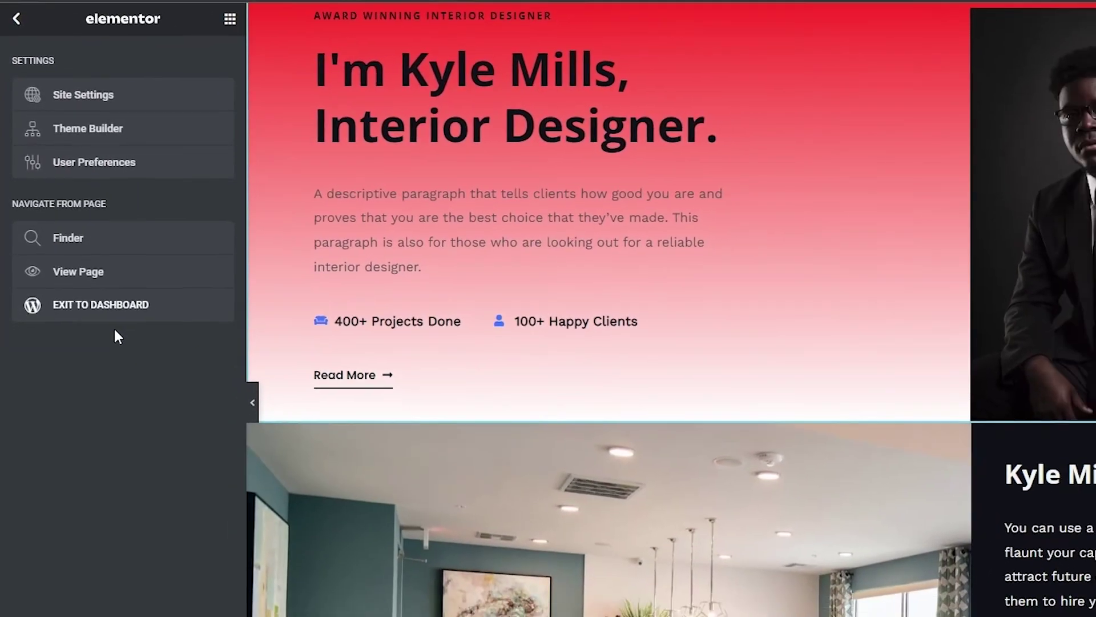
pyautogui.click(106, 314)
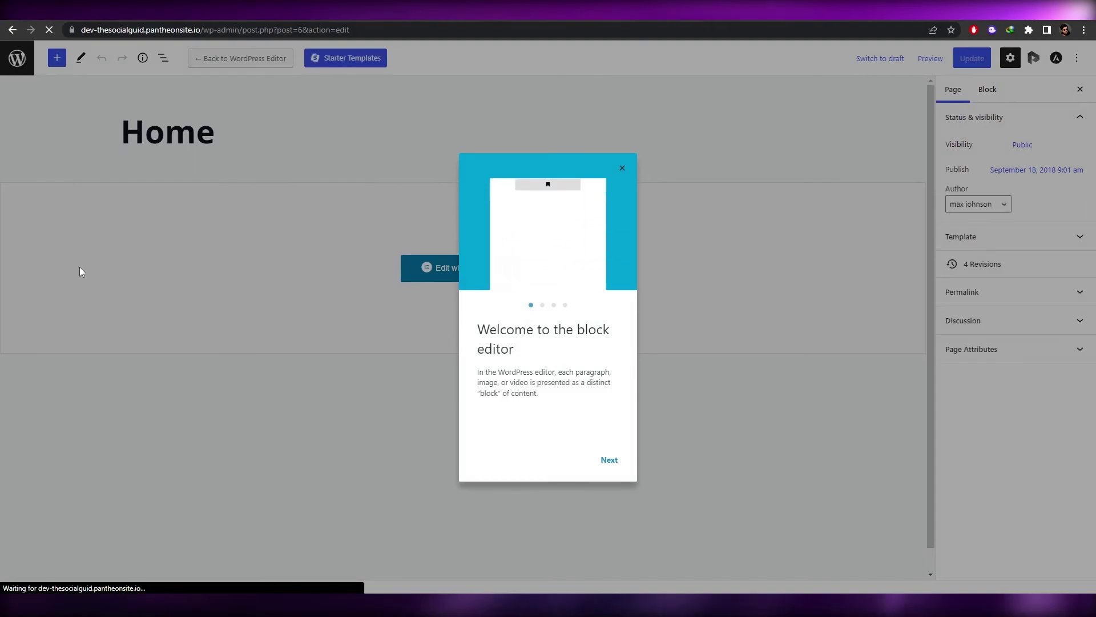
pyautogui.click(624, 170)
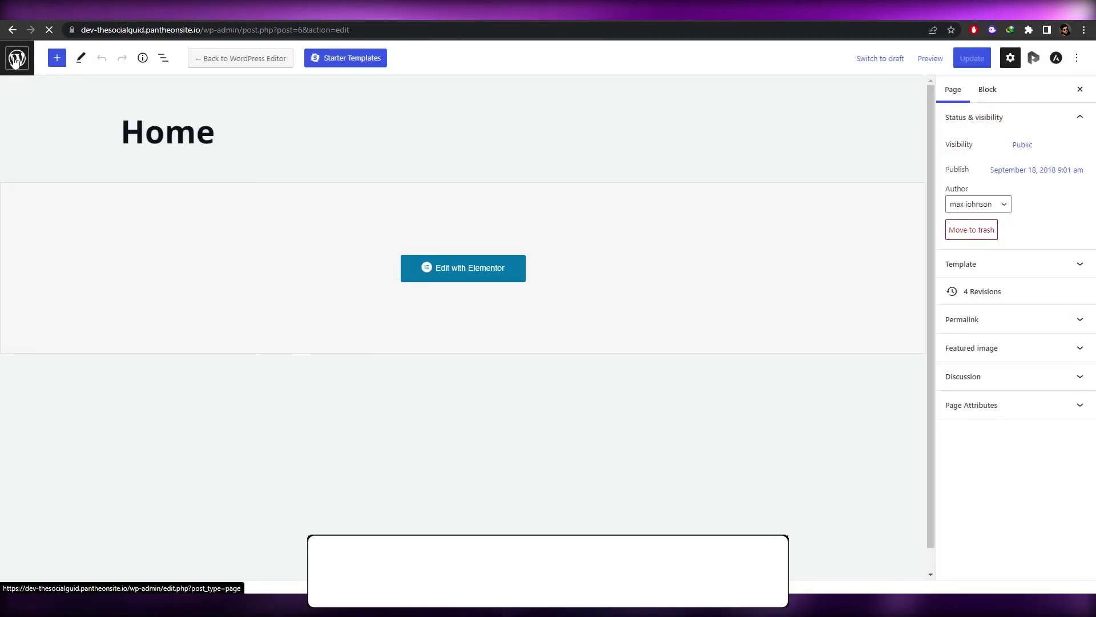